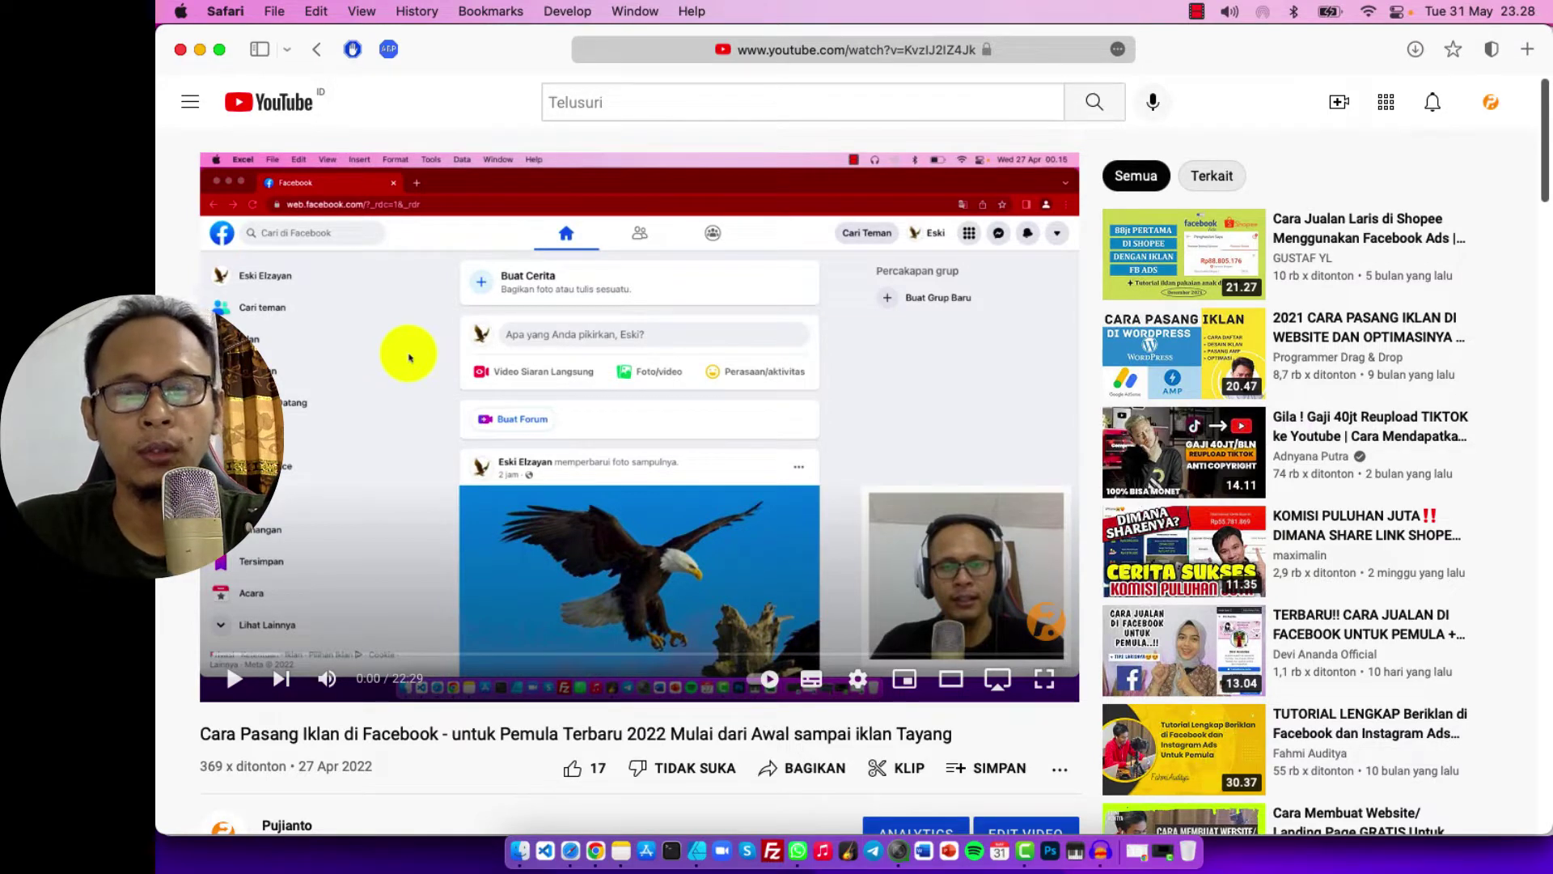
- Switch to Facebook Ads Manager in Chrome and look through the account's campaign list and its ad sets overview
click(1139, 850)
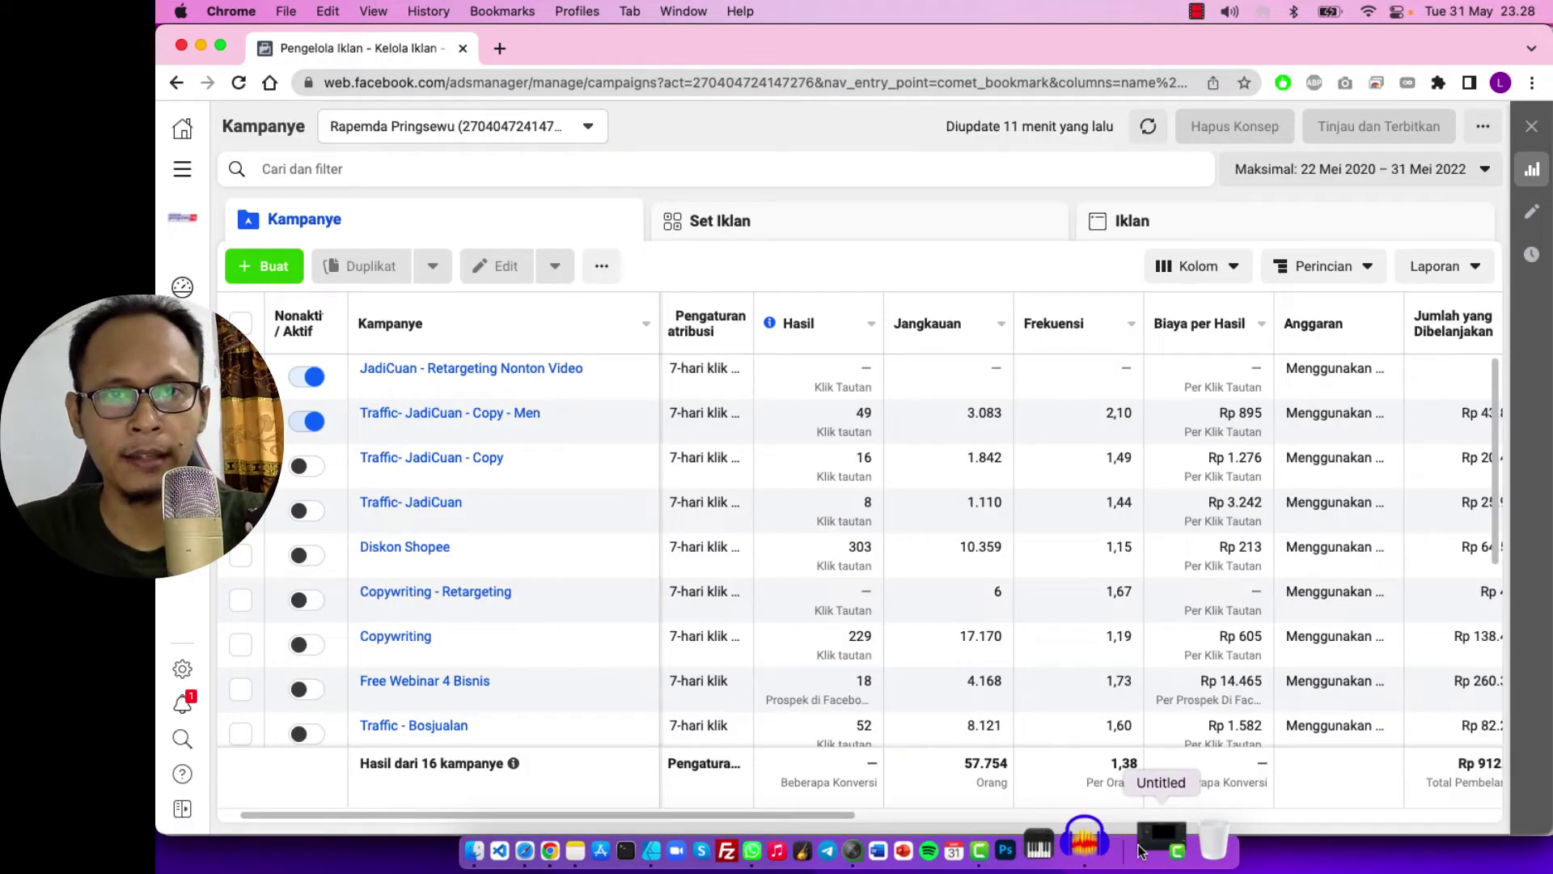
mouse_move(693, 315)
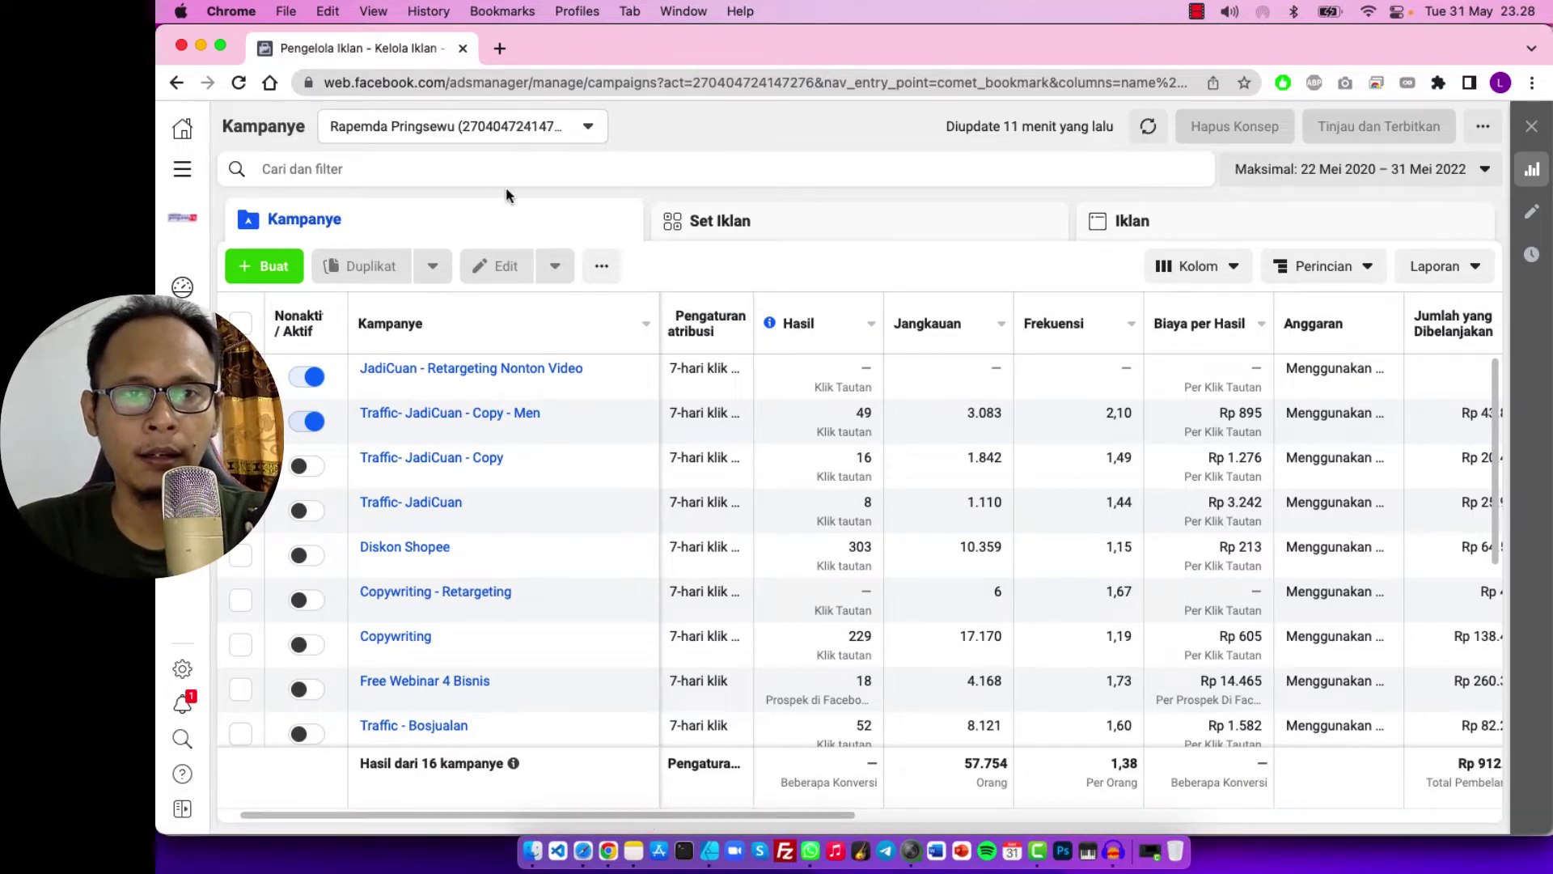
mouse_move(496, 526)
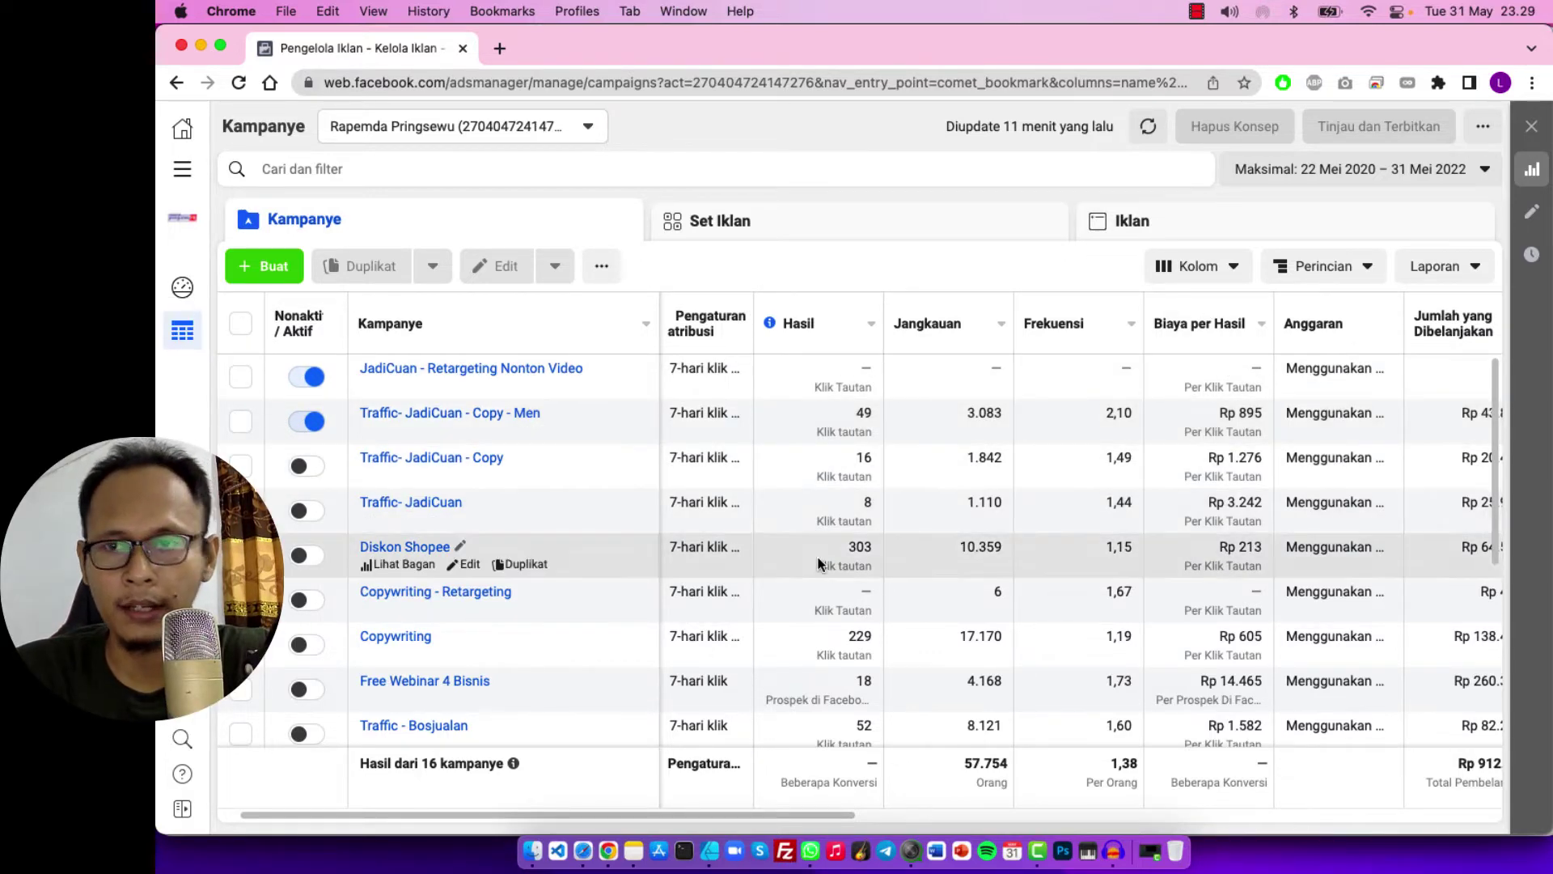
scroll(814, 525, down, 3)
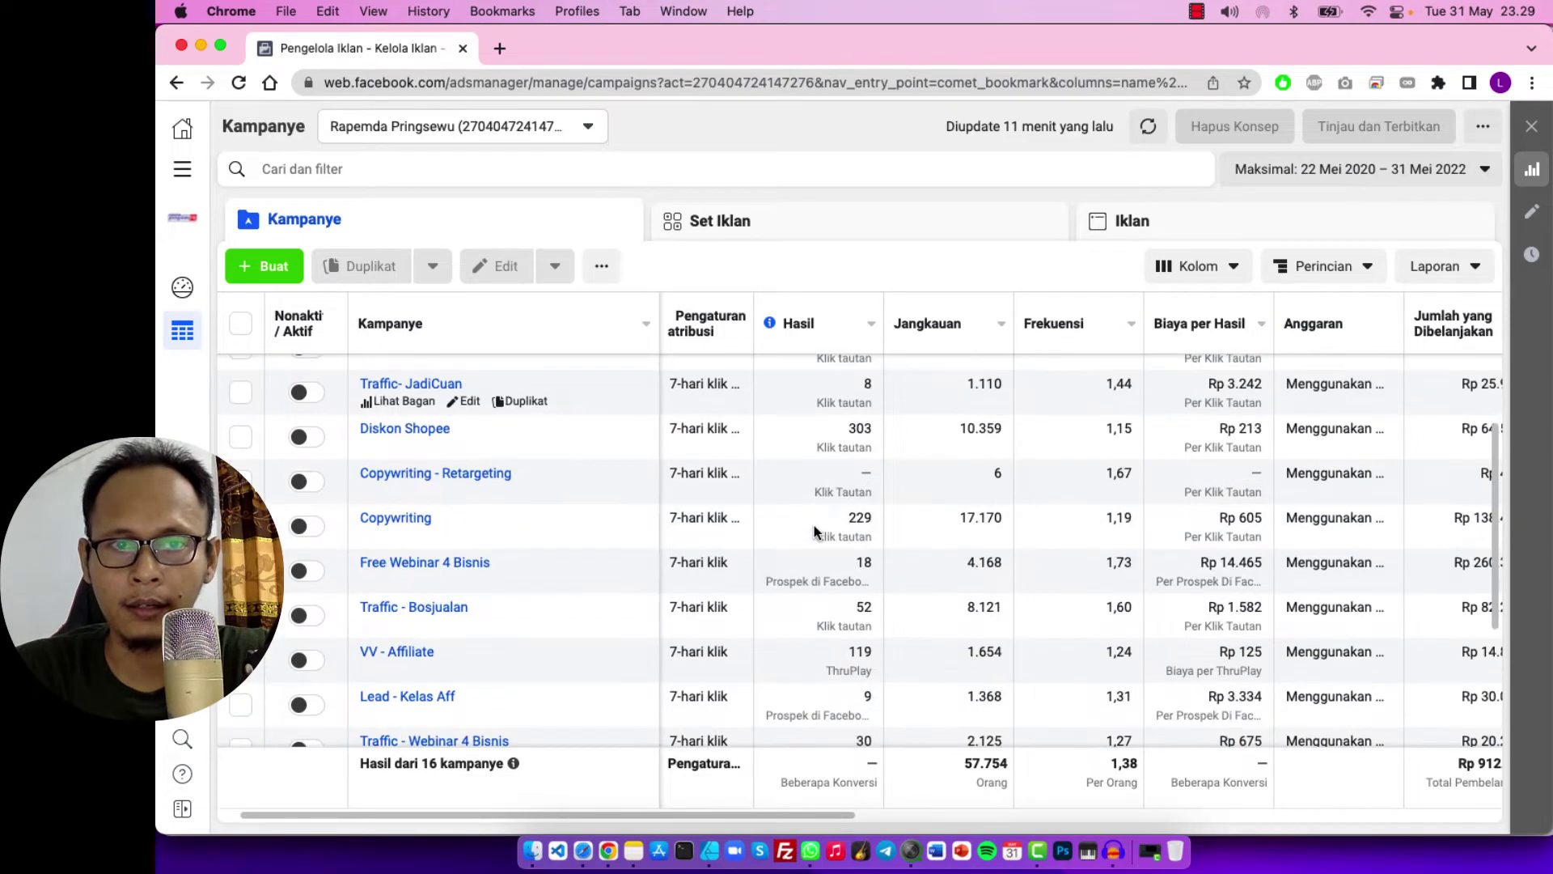
scroll(625, 516, up, 3)
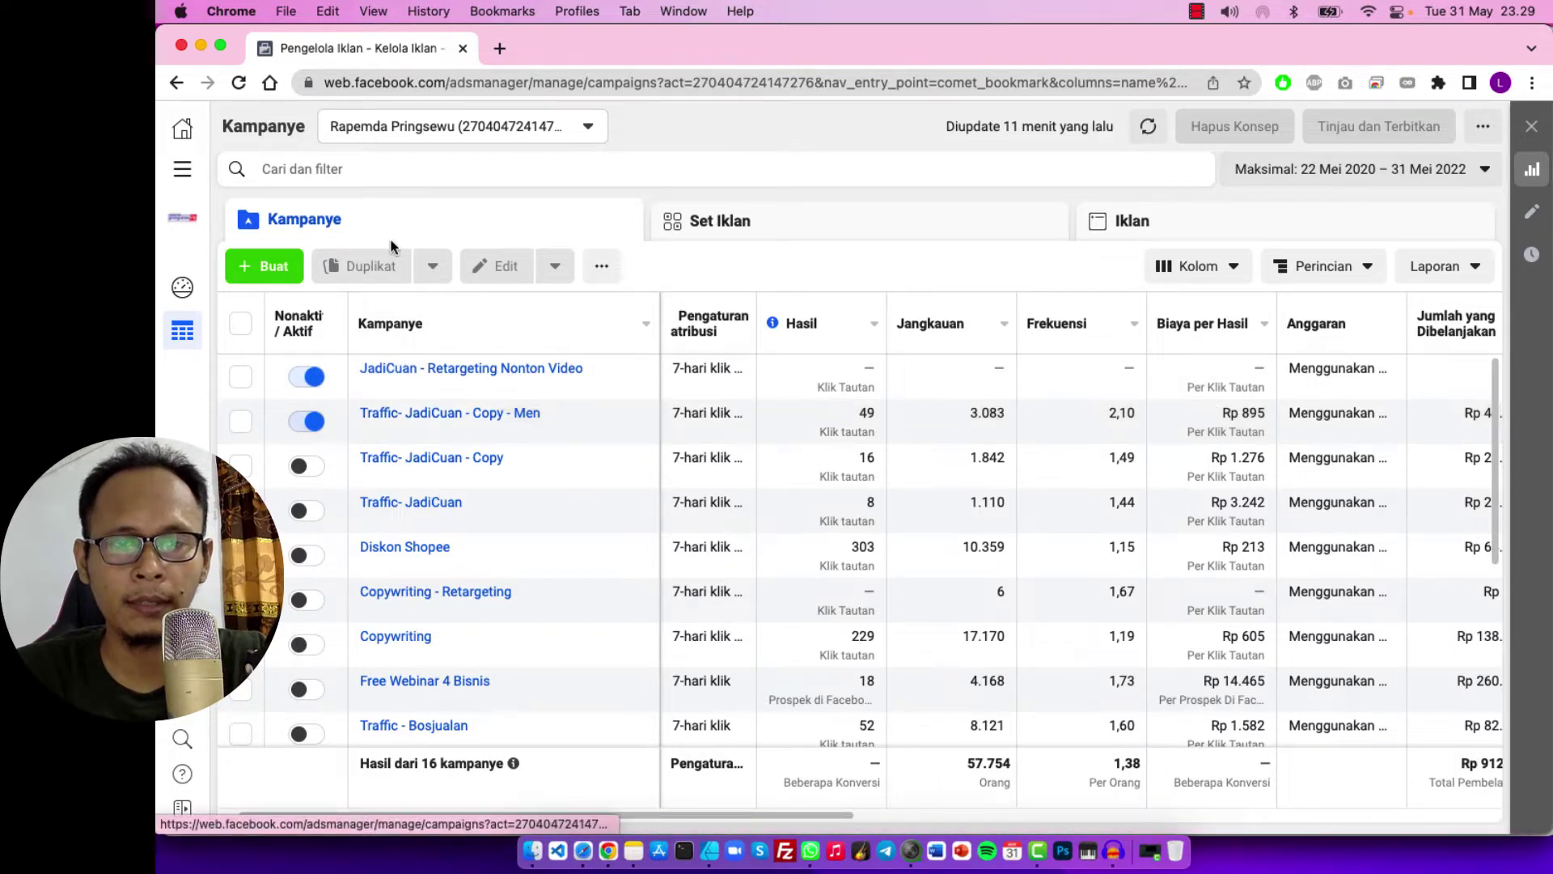
click(817, 236)
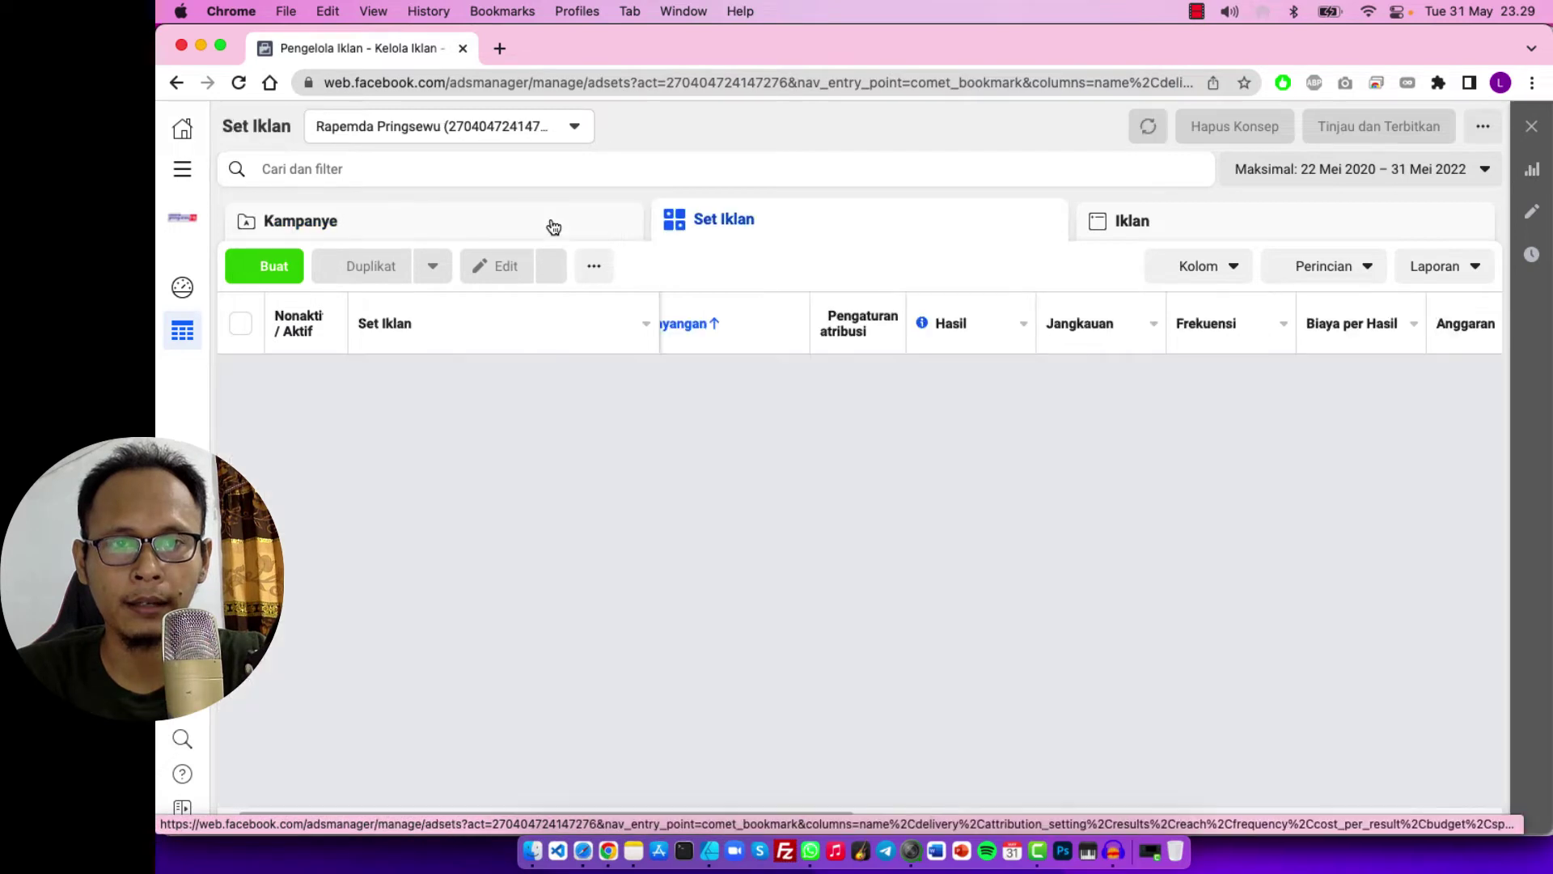
click(553, 227)
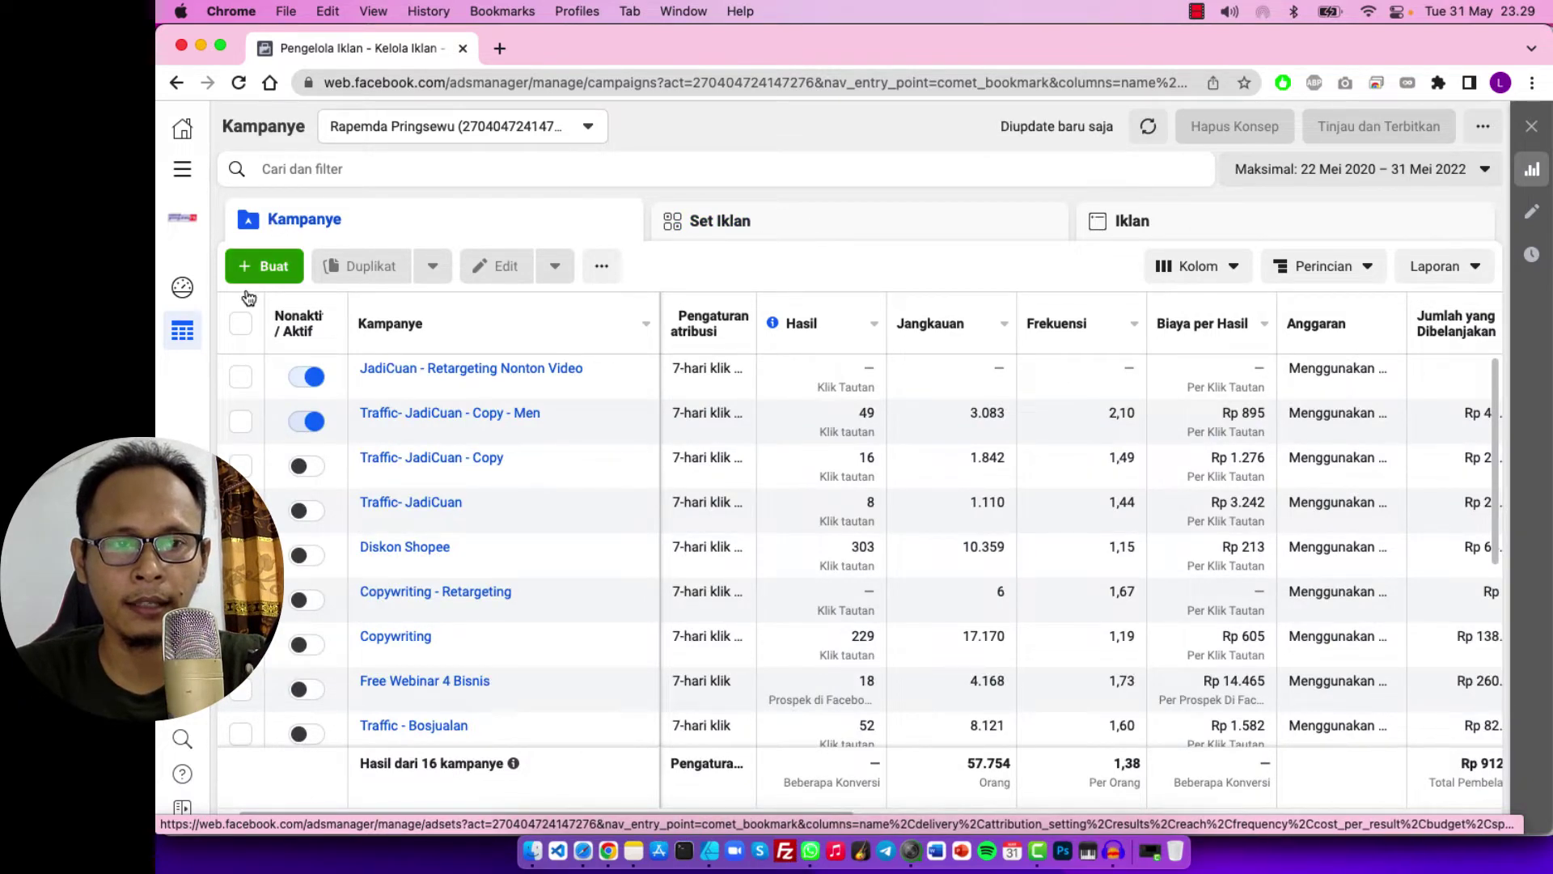
- Select the campaign "Traffic- JadiCuan - Copy - Men" and view only its ad sets with their performance figures
click(240, 422)
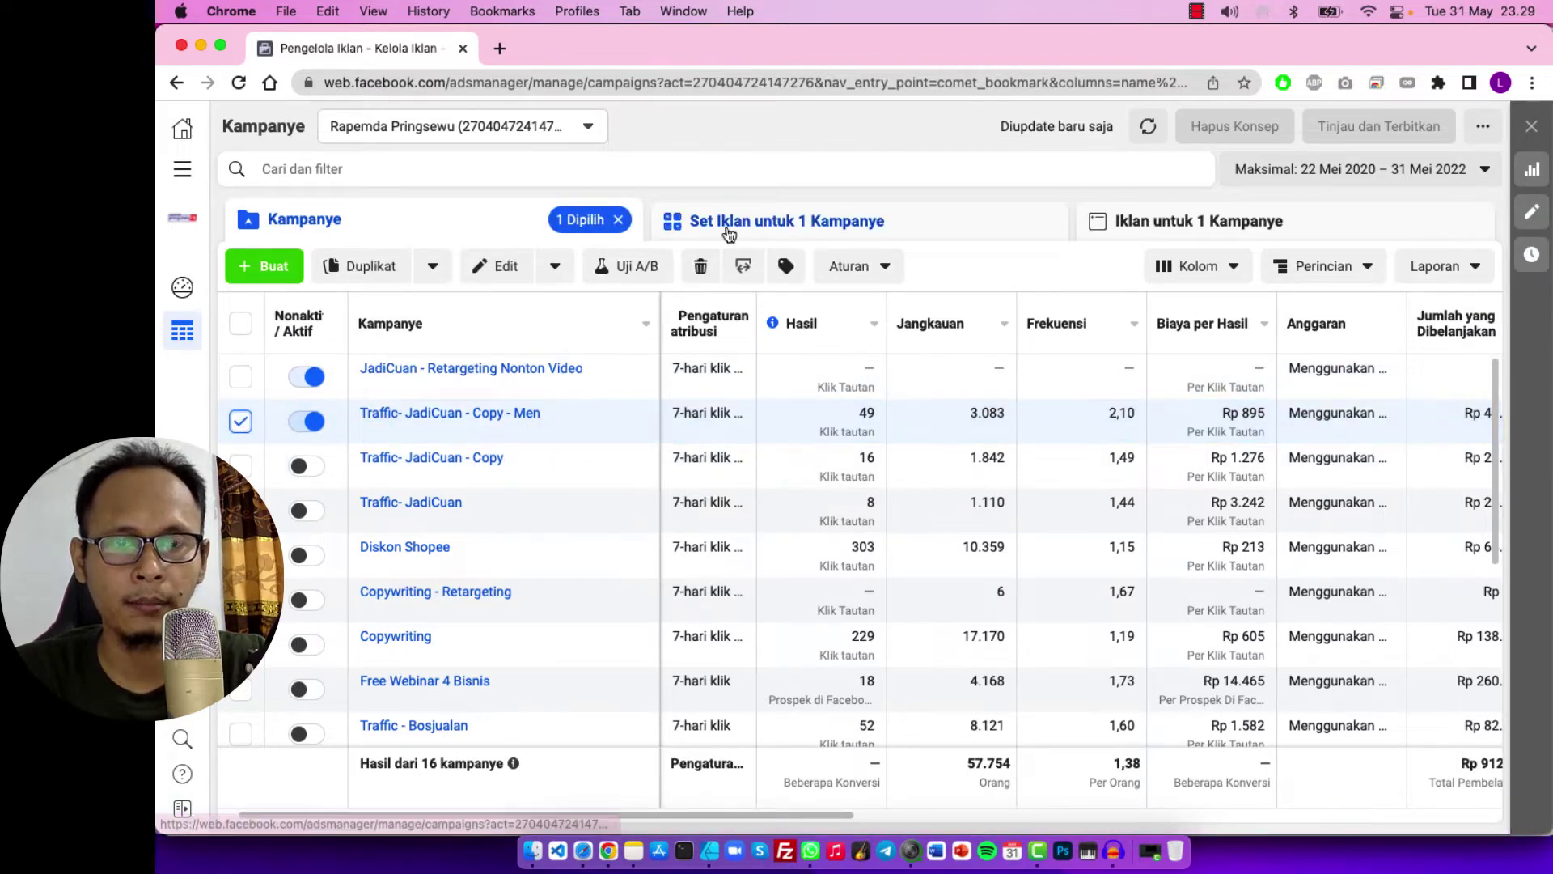
click(779, 230)
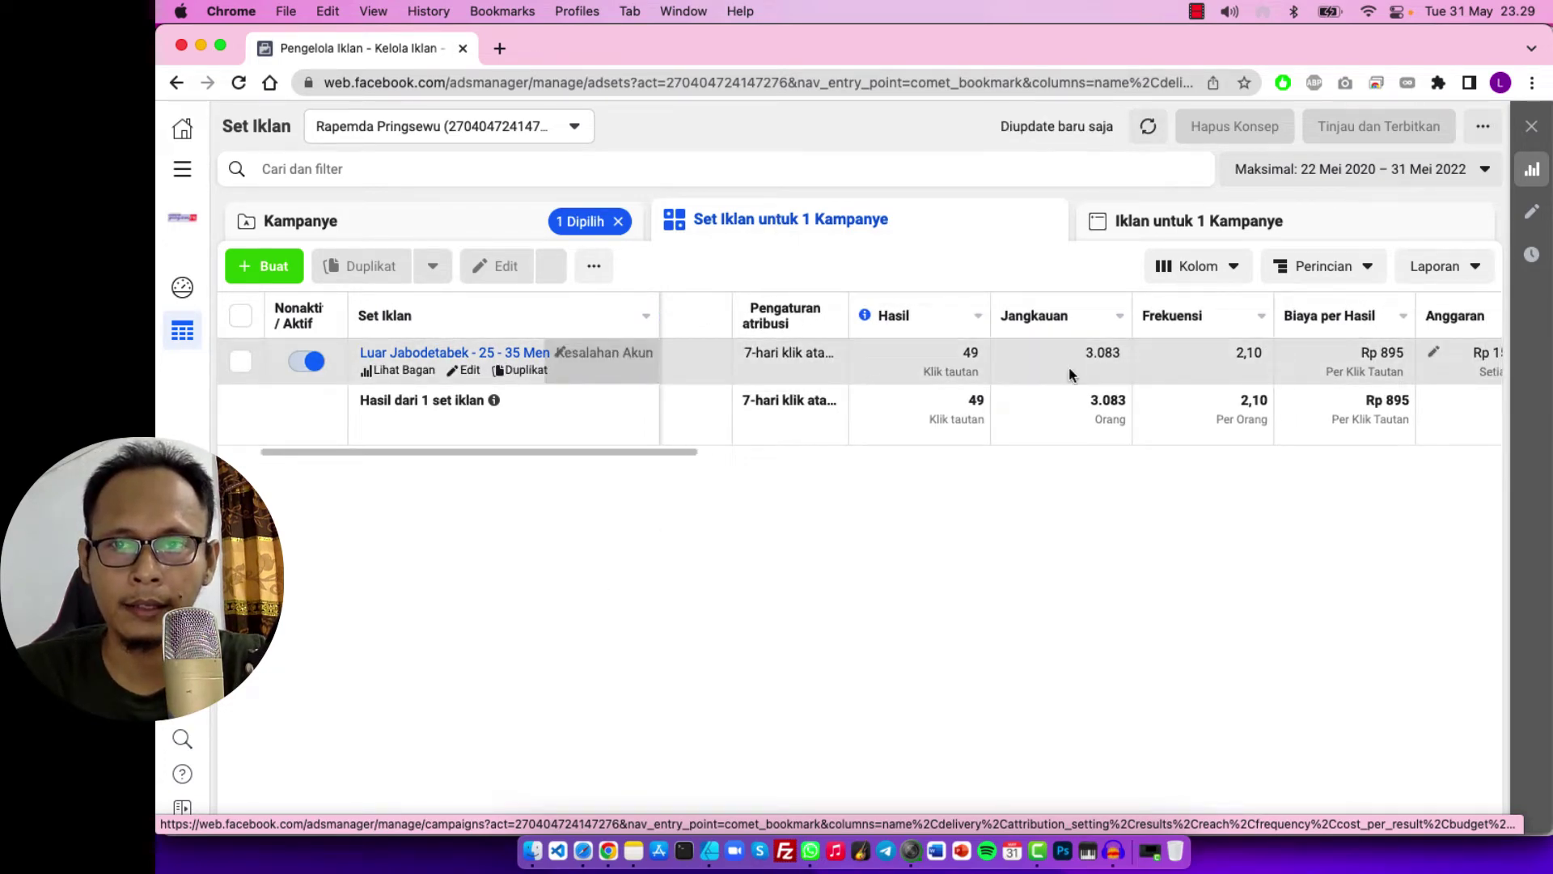
scroll(1070, 366, right, 3)
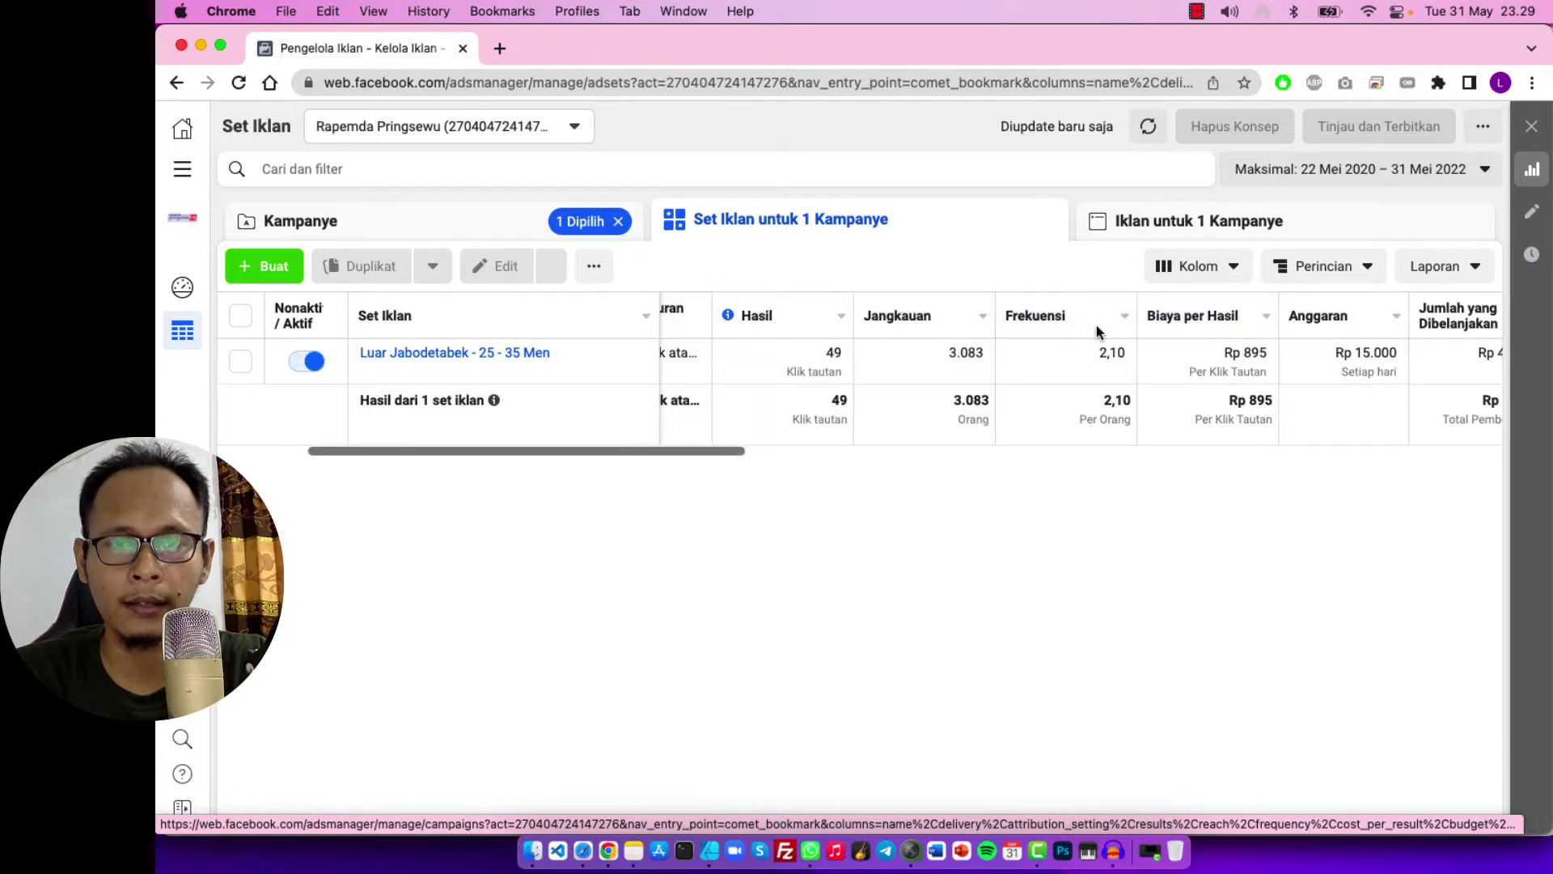
- Apply the Interaksi column preset to the ad set table and examine its post reaction, comment, save and share columns
click(1231, 275)
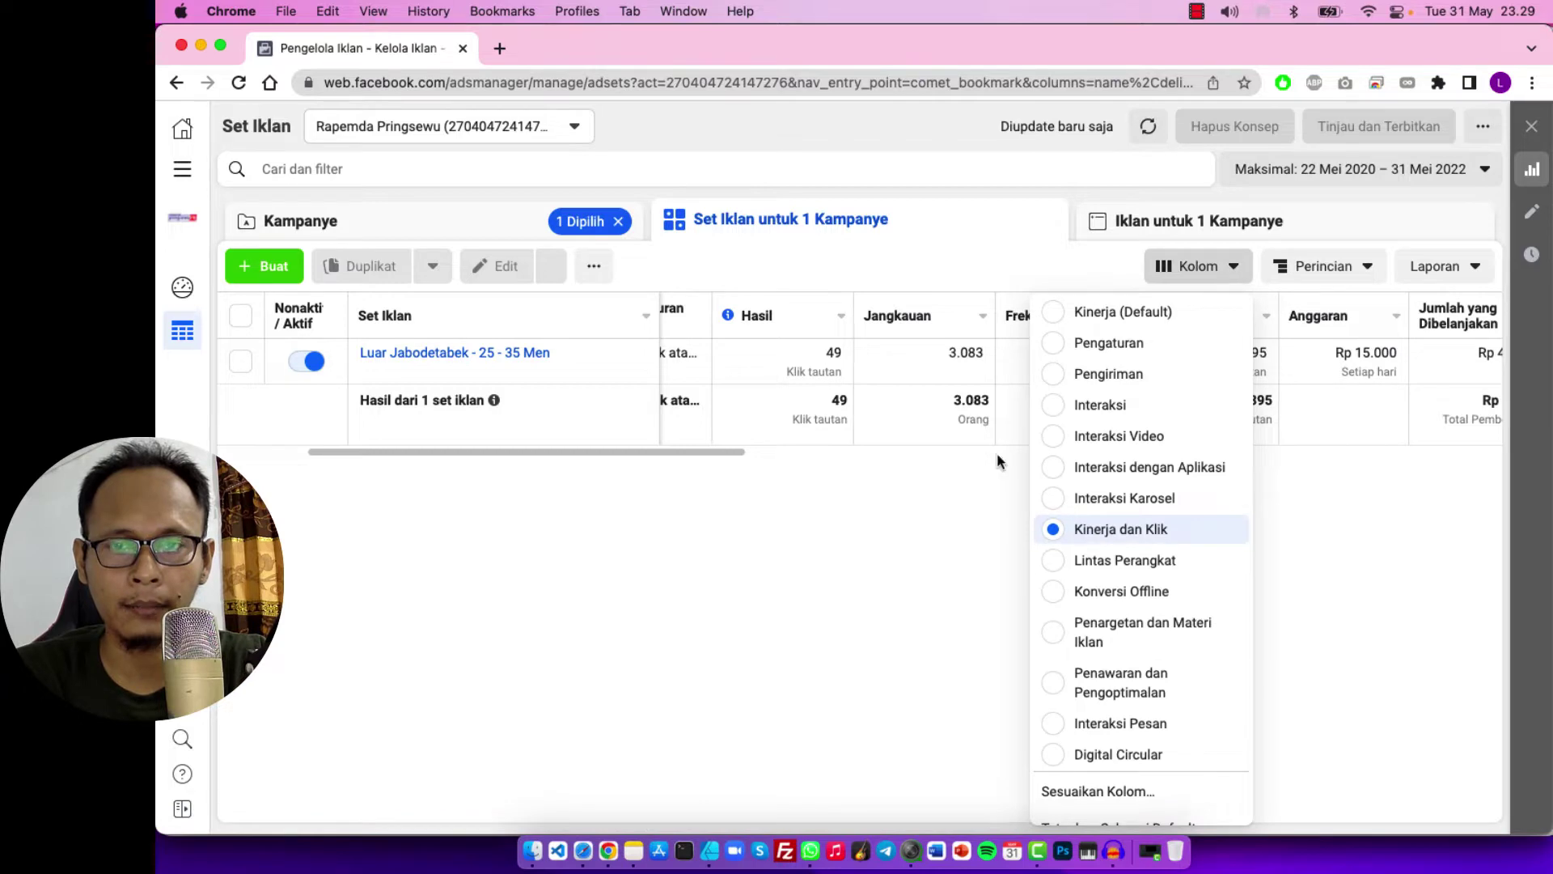
click(831, 629)
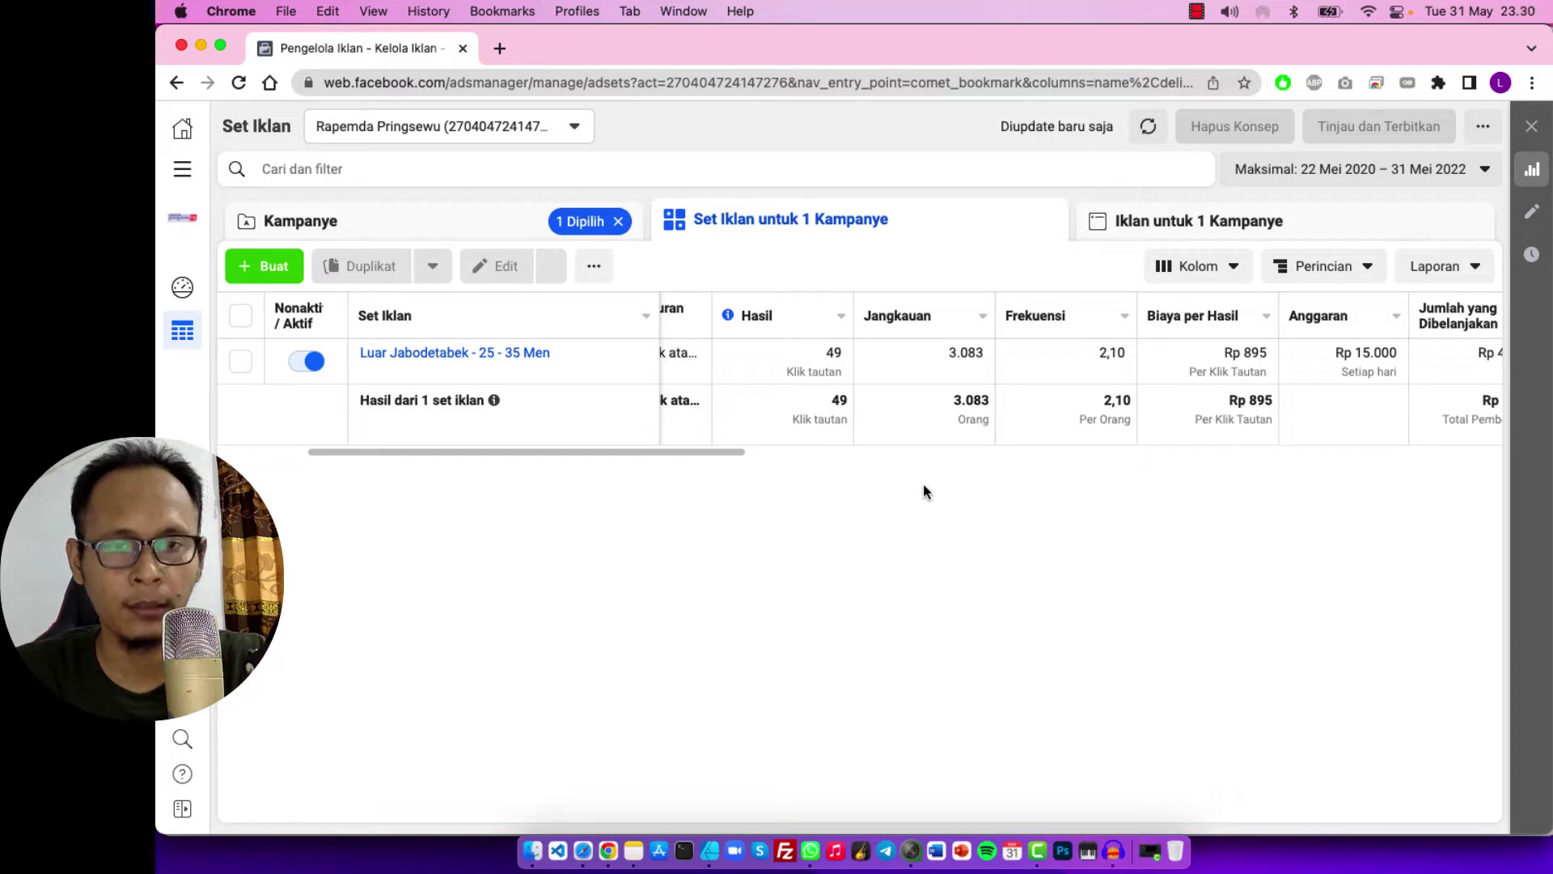
mouse_move(499, 372)
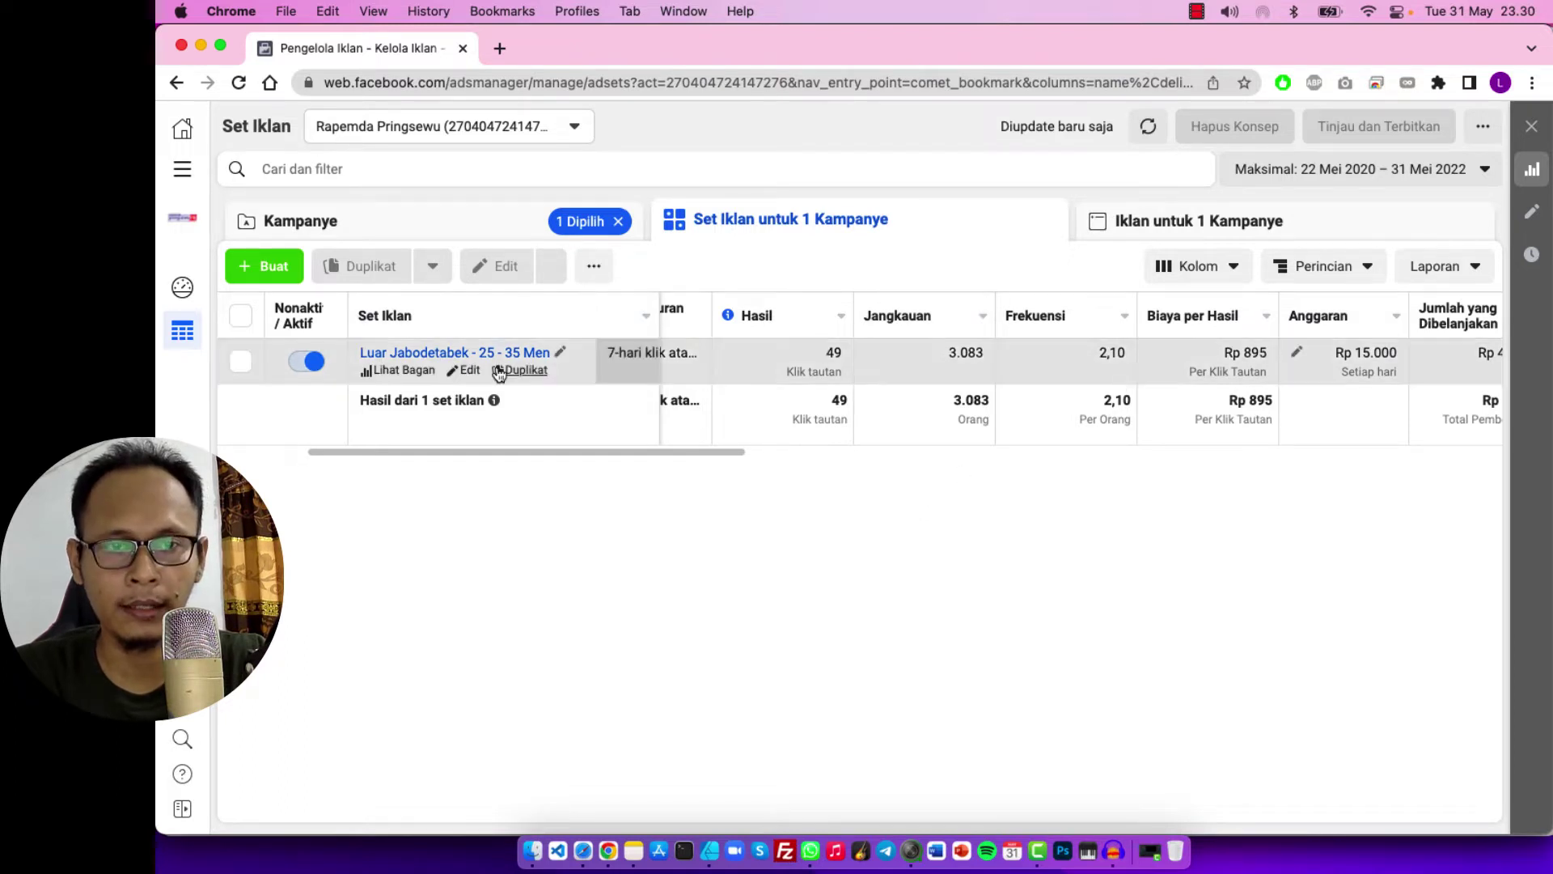
click(1236, 278)
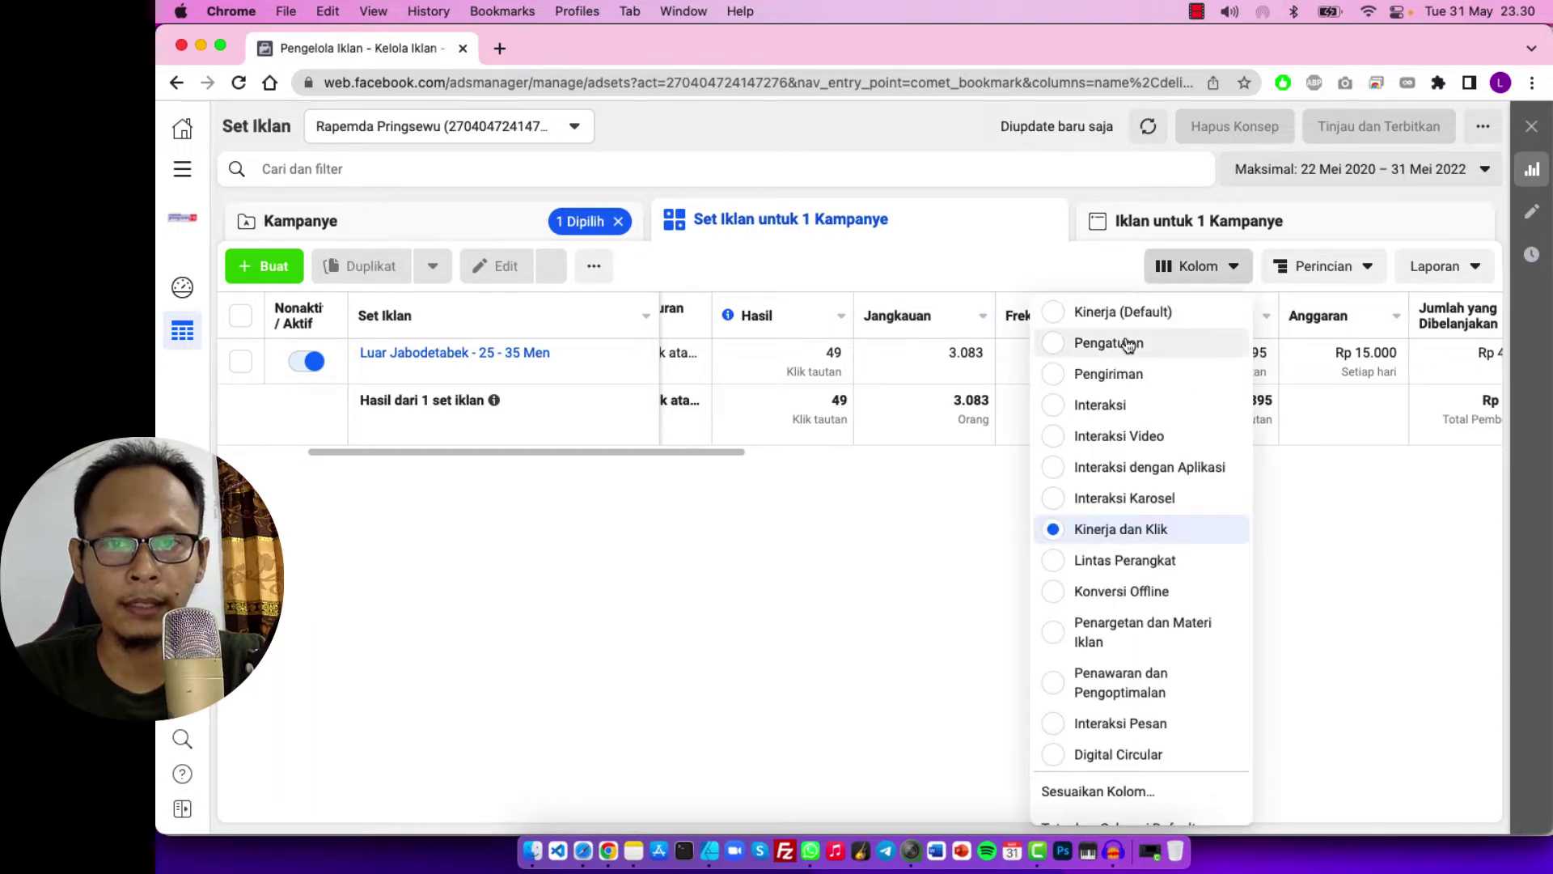
click(1067, 409)
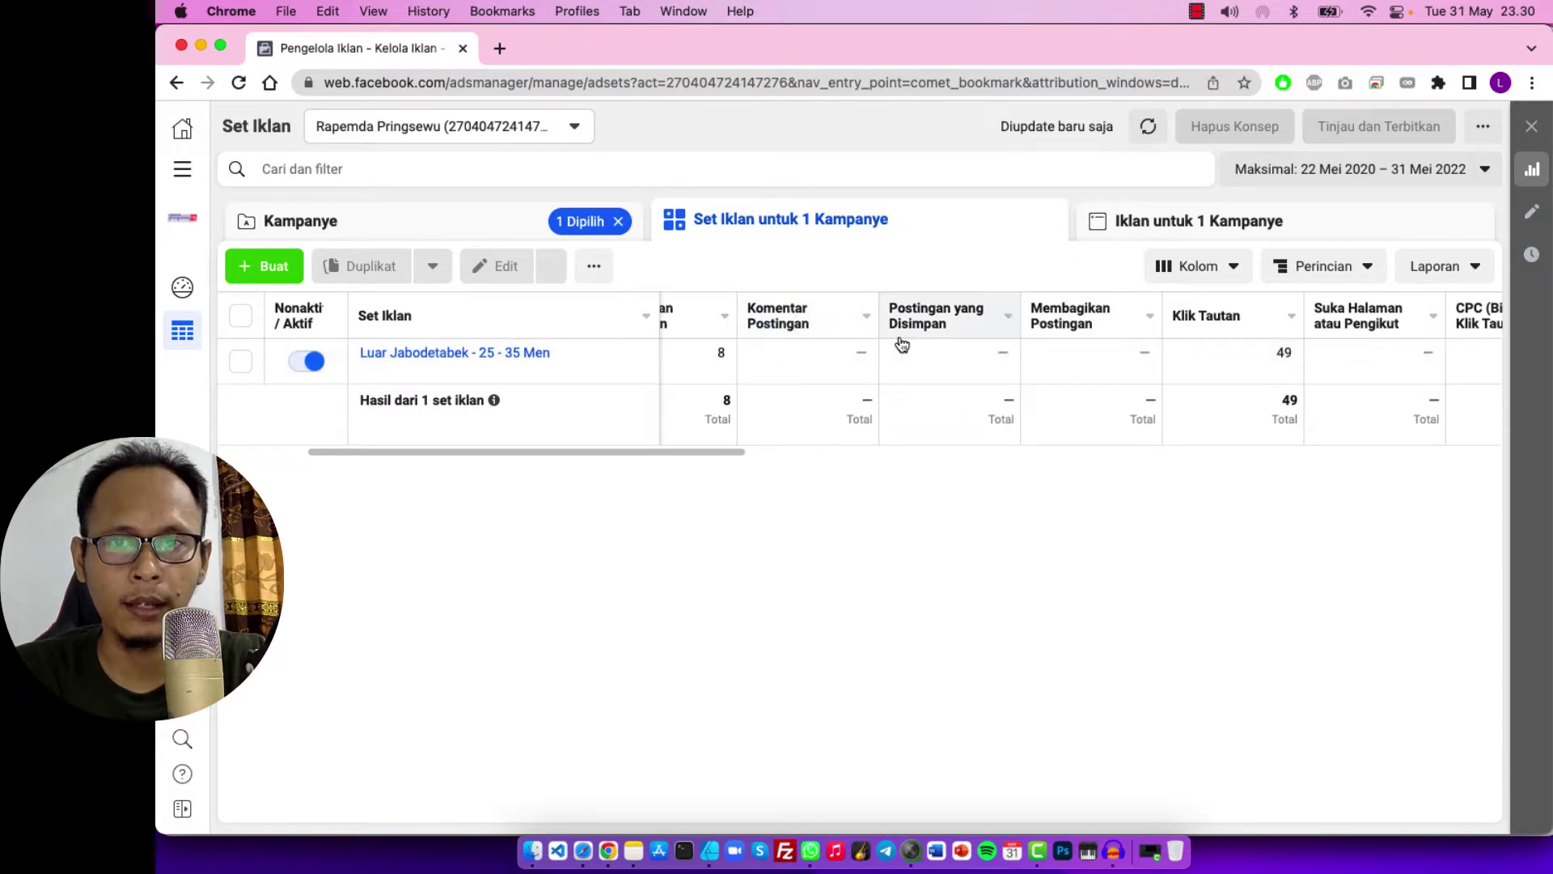
scroll(898, 339, left, 2)
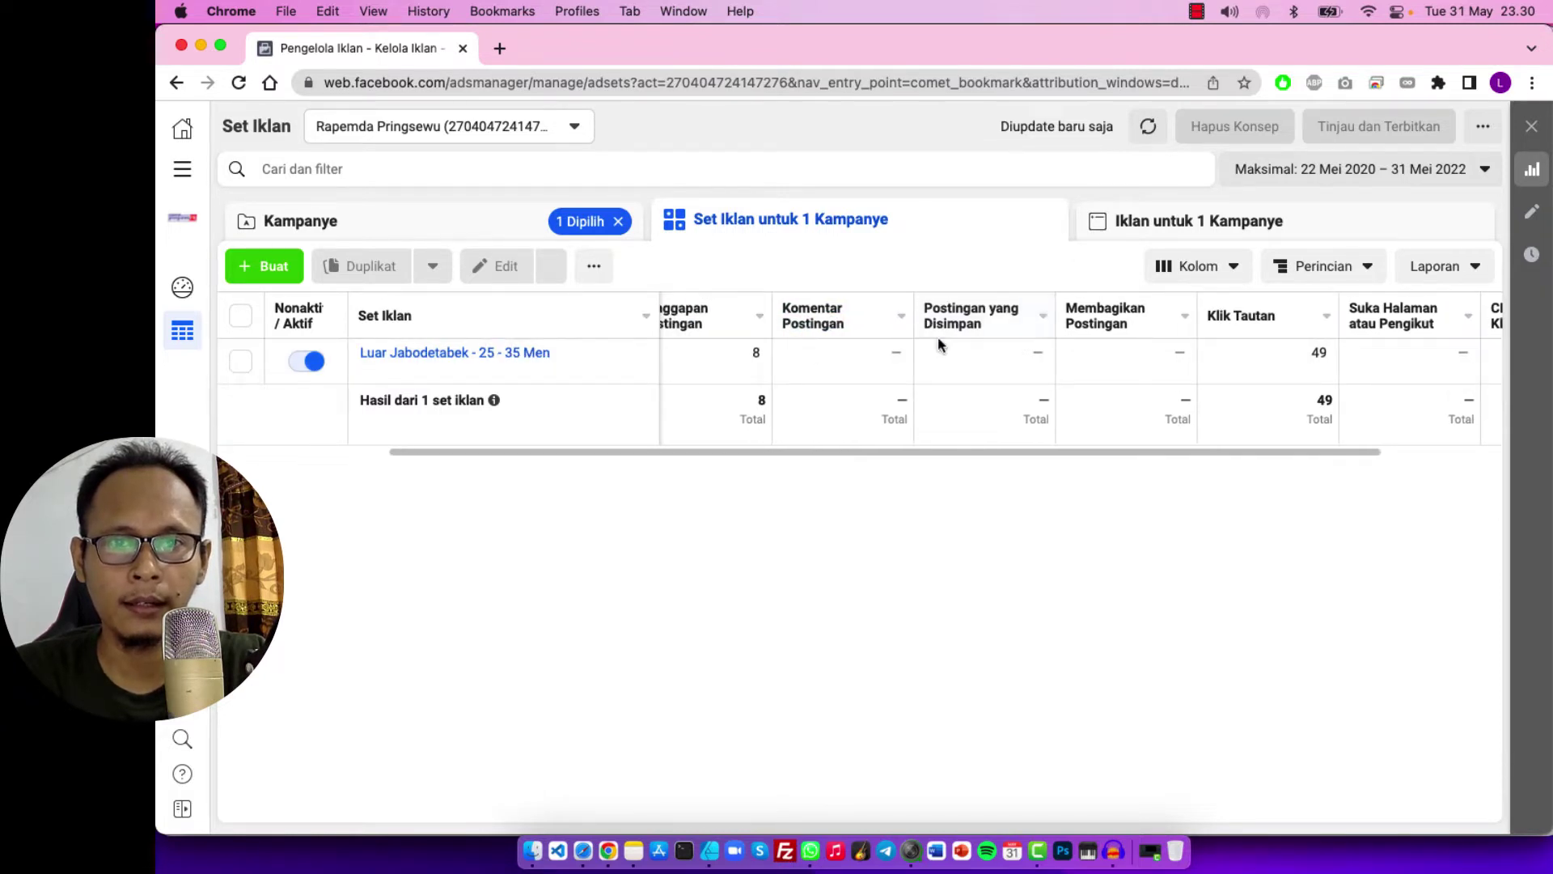
scroll(938, 337, left, 2)
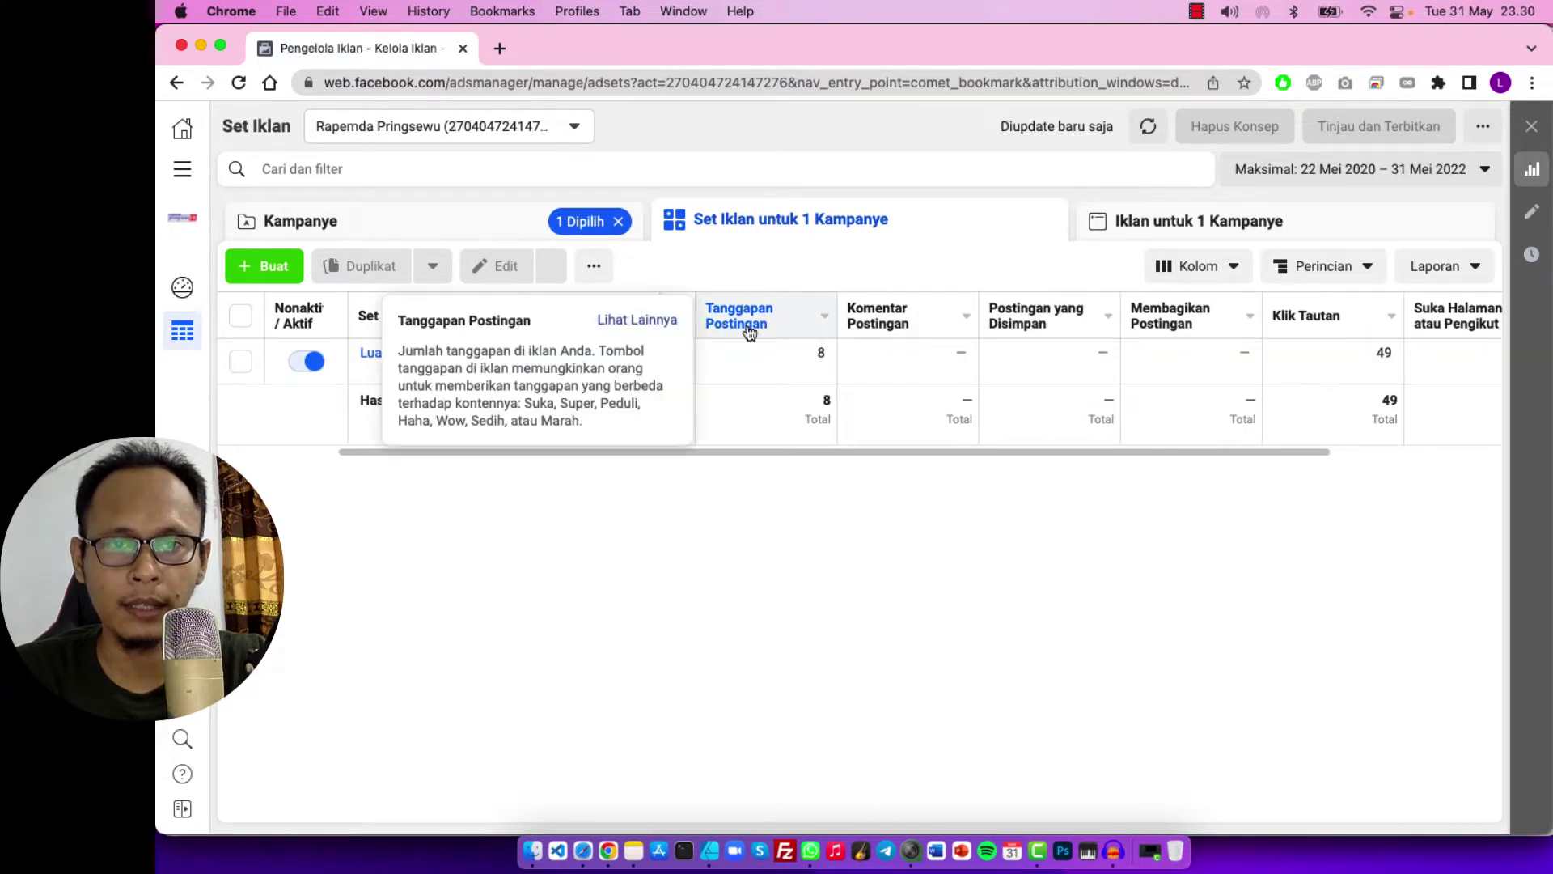
scroll(1217, 342, right, 2)
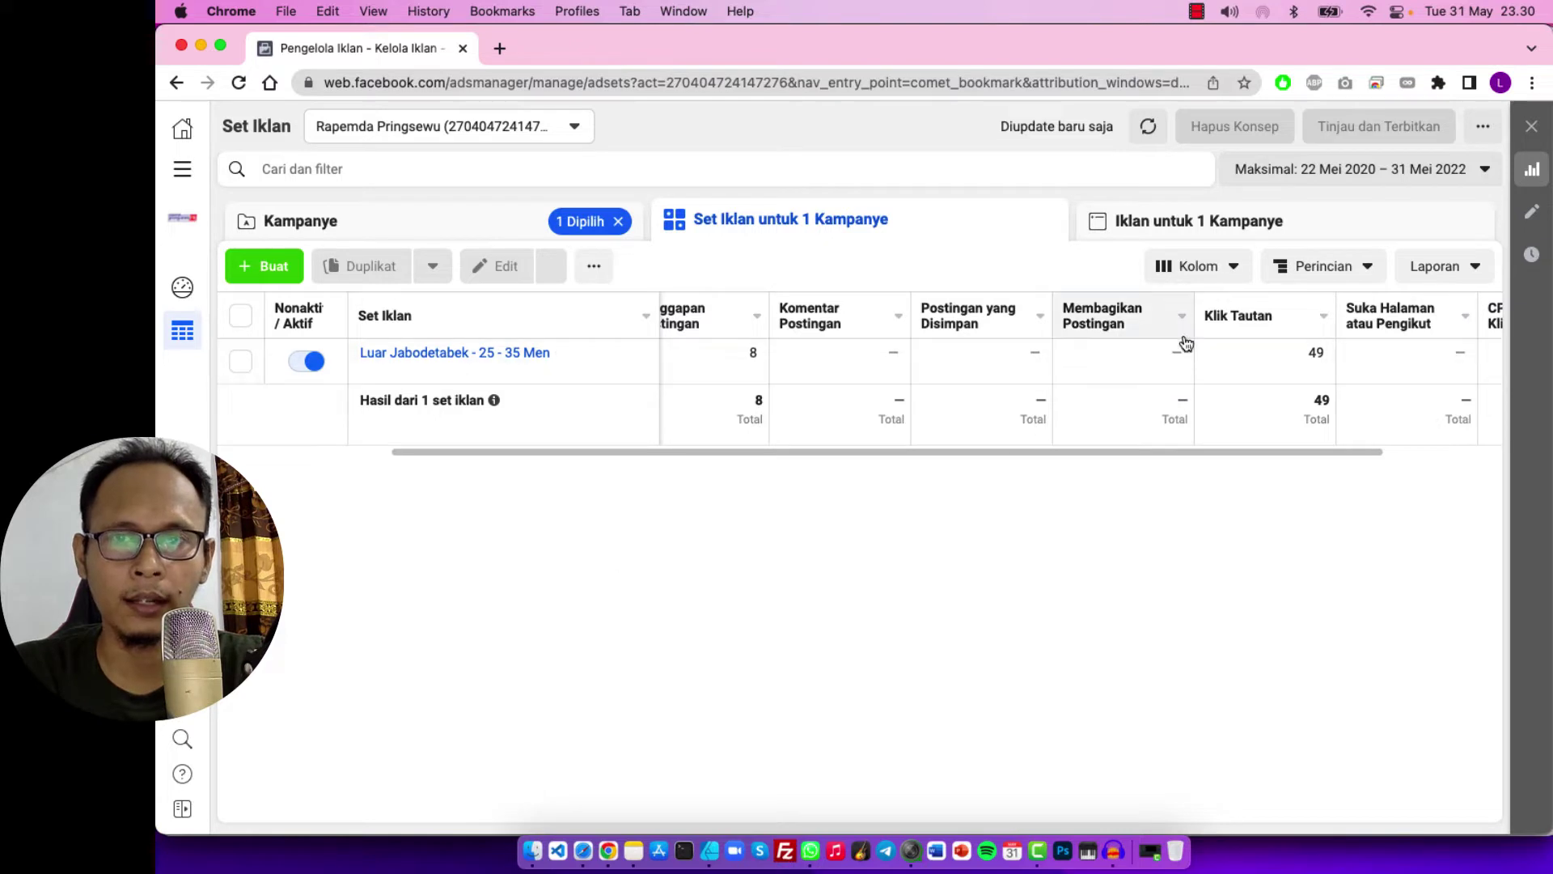
- Apply the Kinerja dan Klik column preset and review the ad set's results, reach, frequency, cost and budget
click(1231, 277)
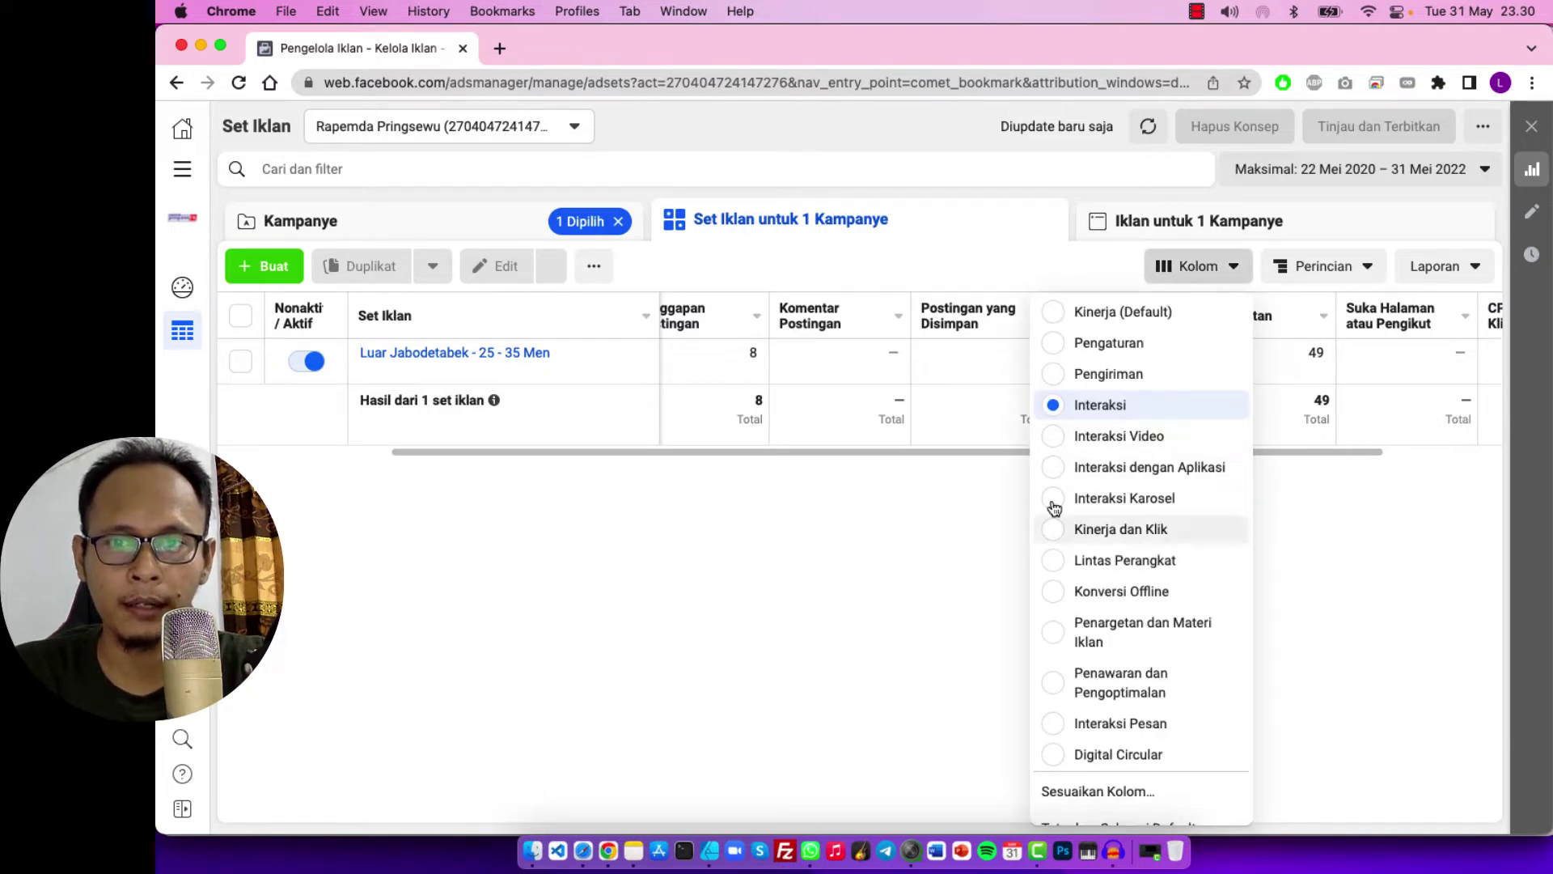
click(1064, 535)
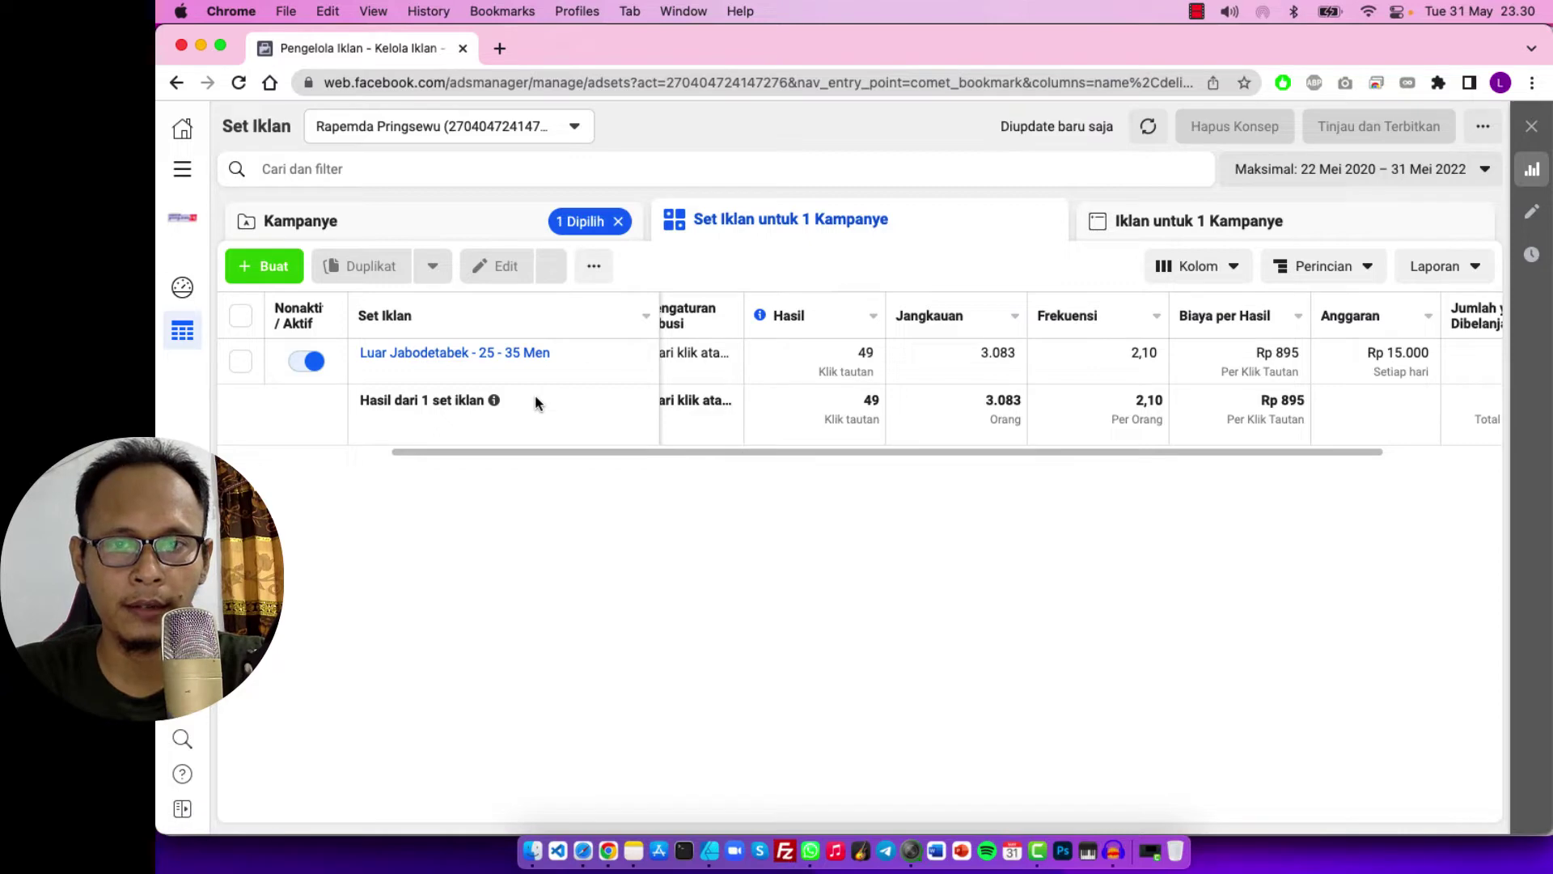
click(1234, 273)
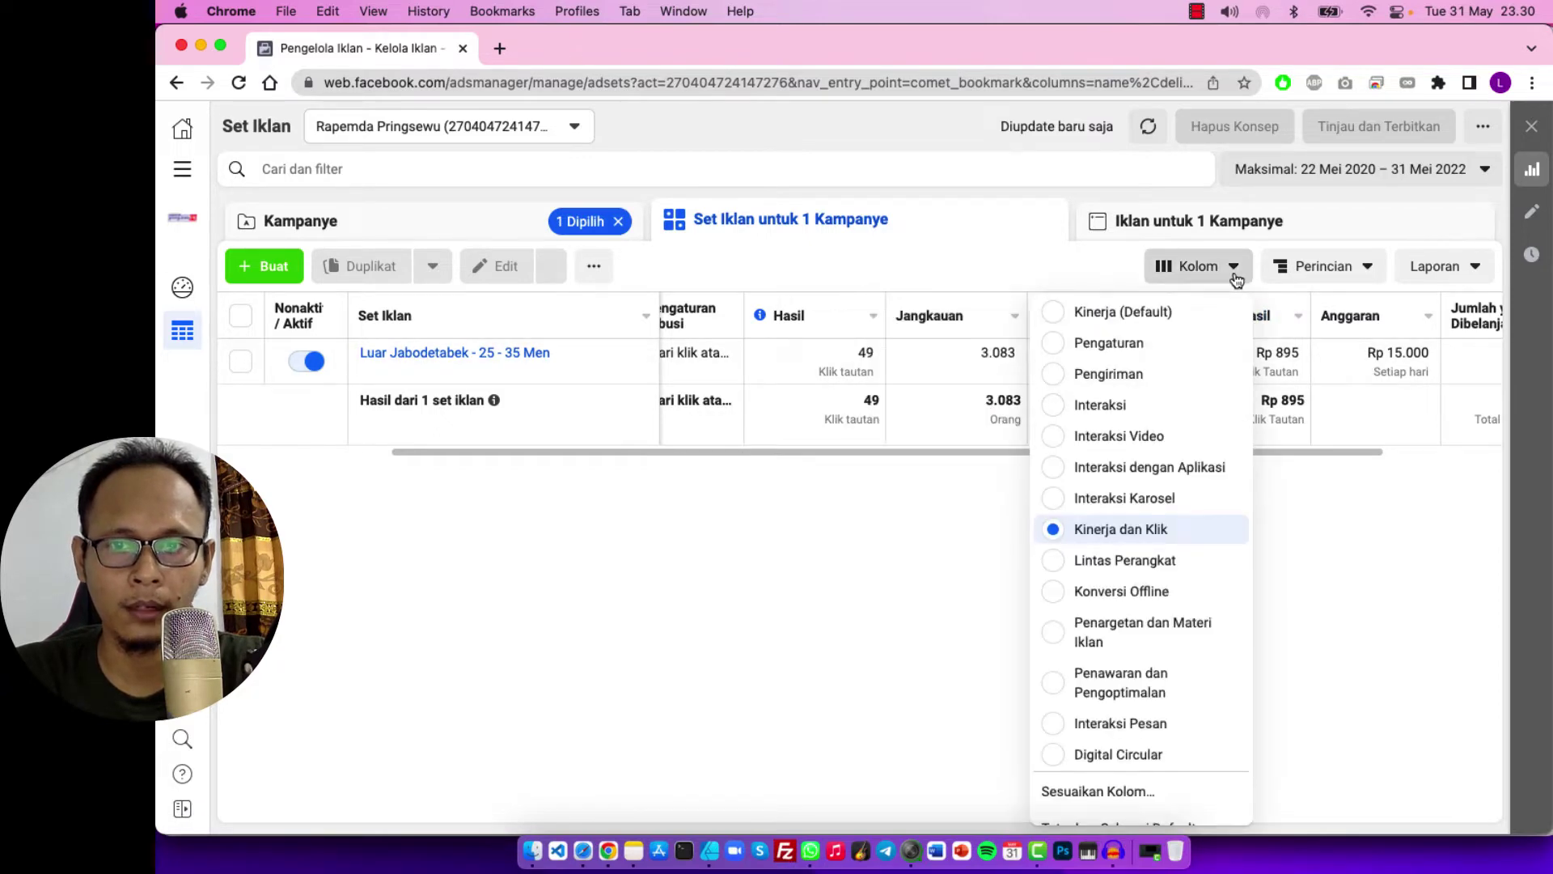
click(923, 534)
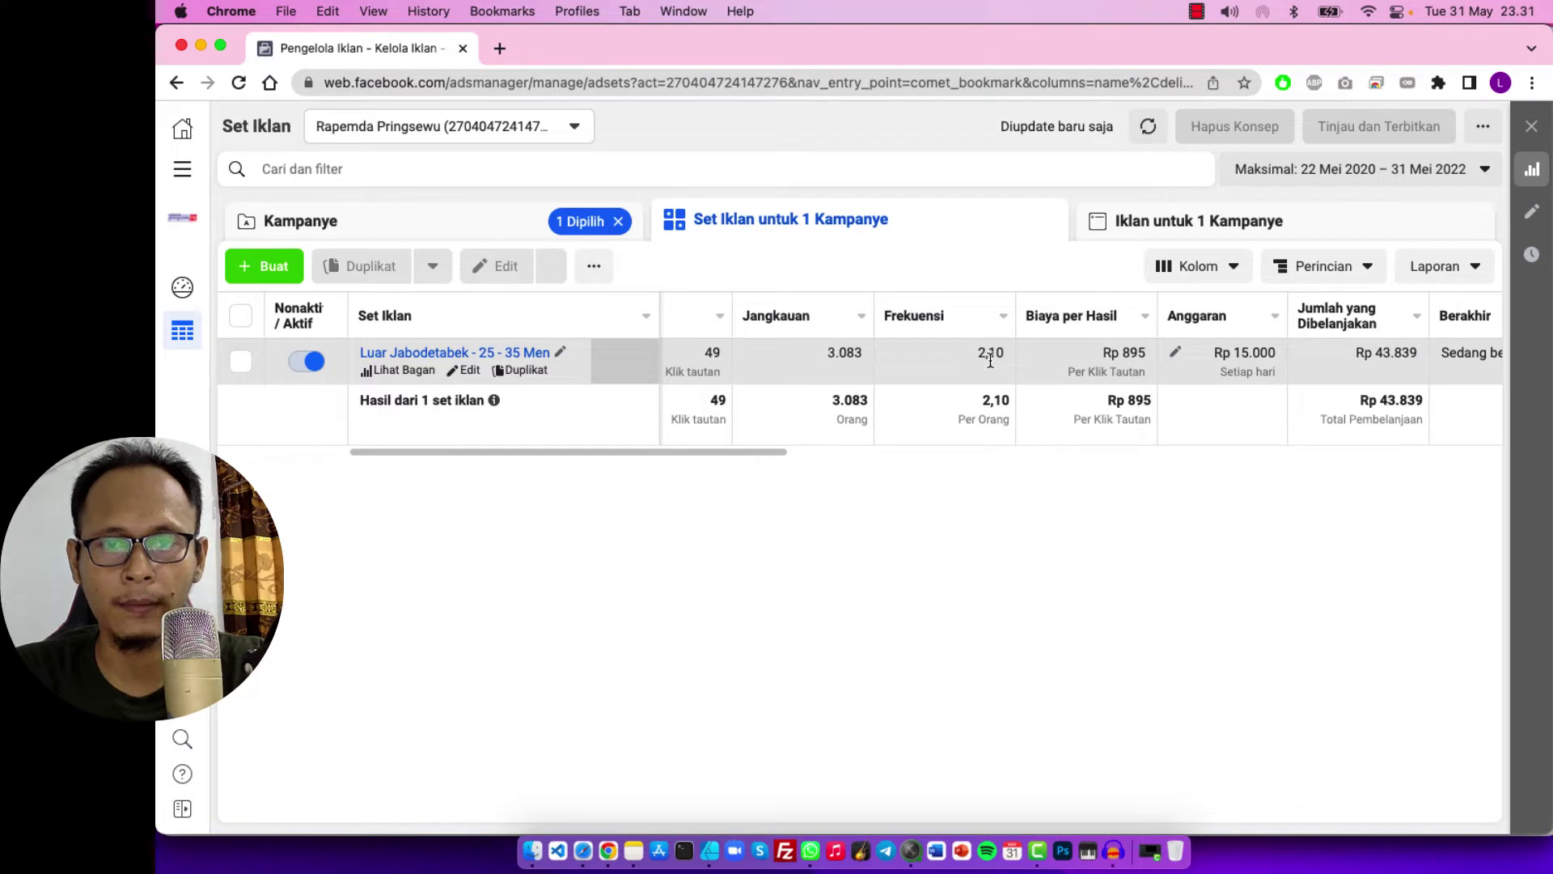
scroll(971, 359, left, 2)
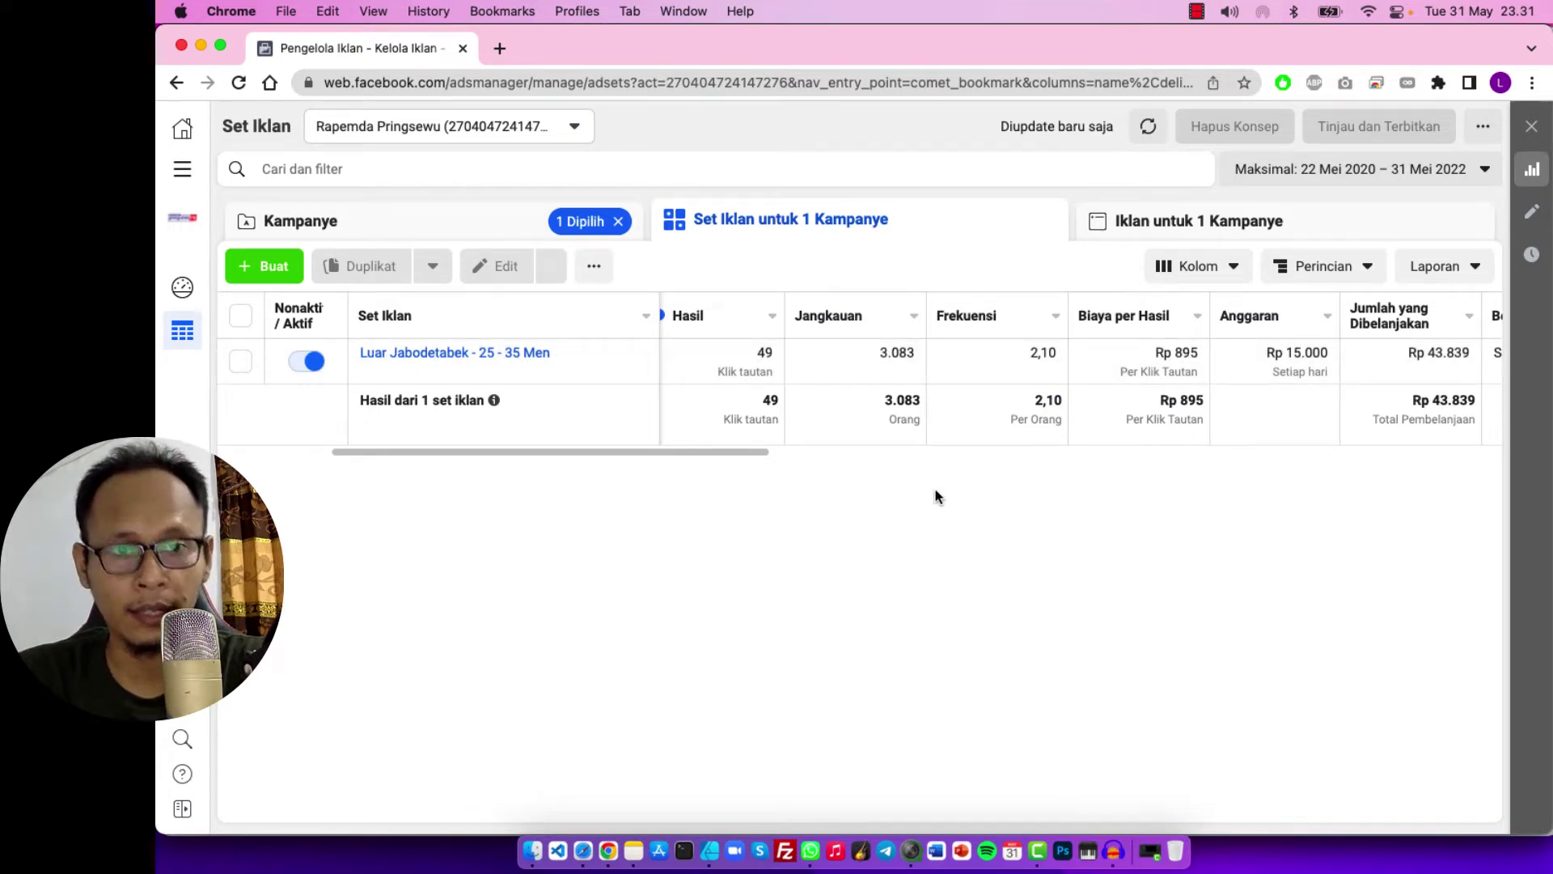
- Look over the breakdown choices by delivery, by action and by dynamic creative element without applying any
click(1369, 278)
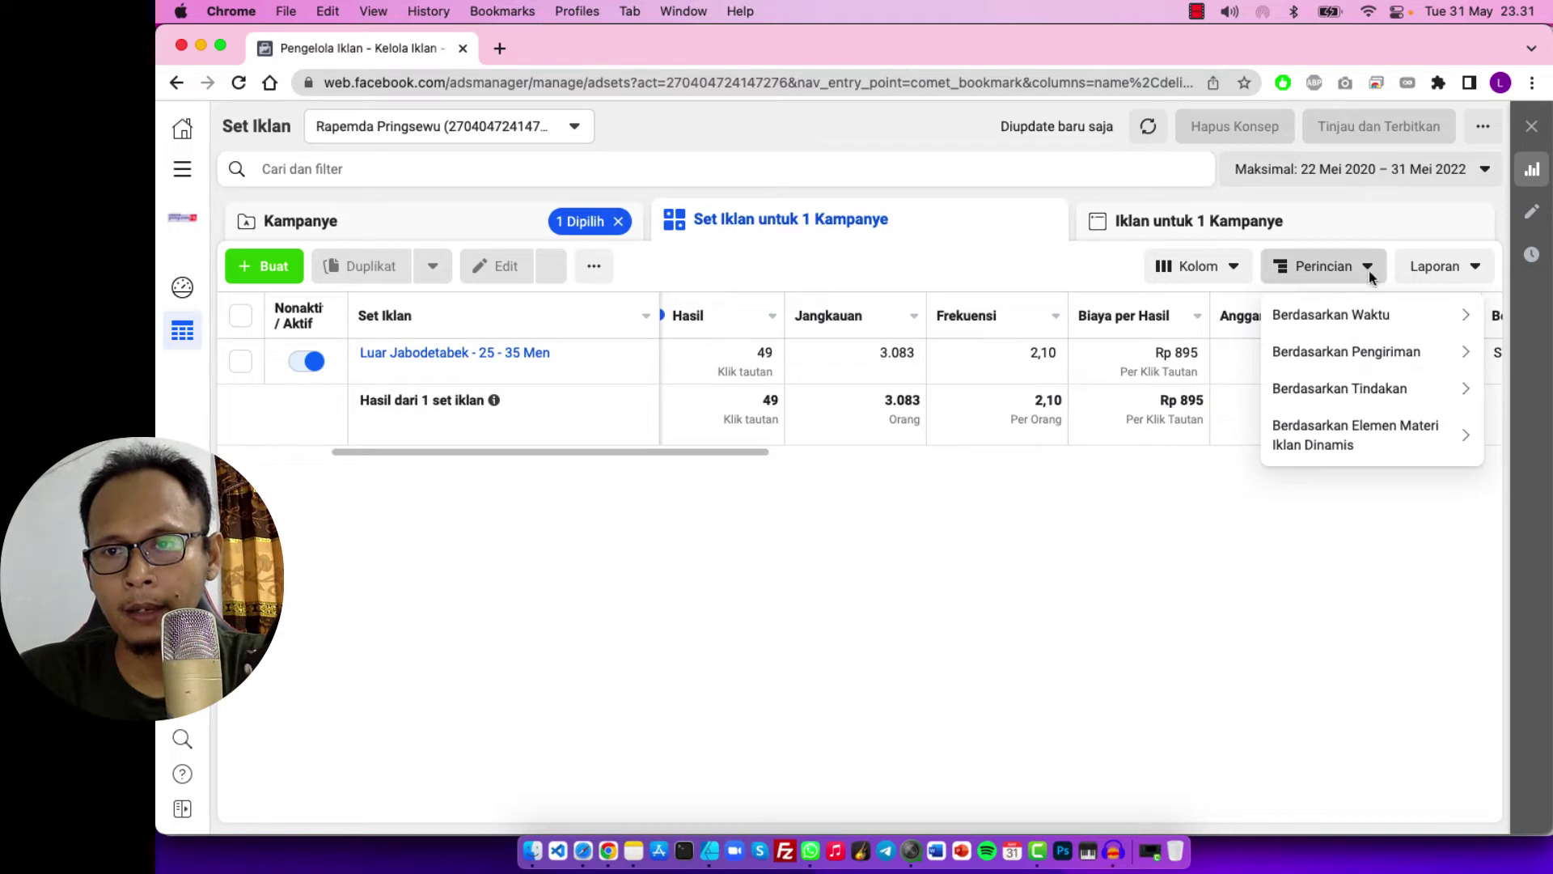
mouse_move(1321, 354)
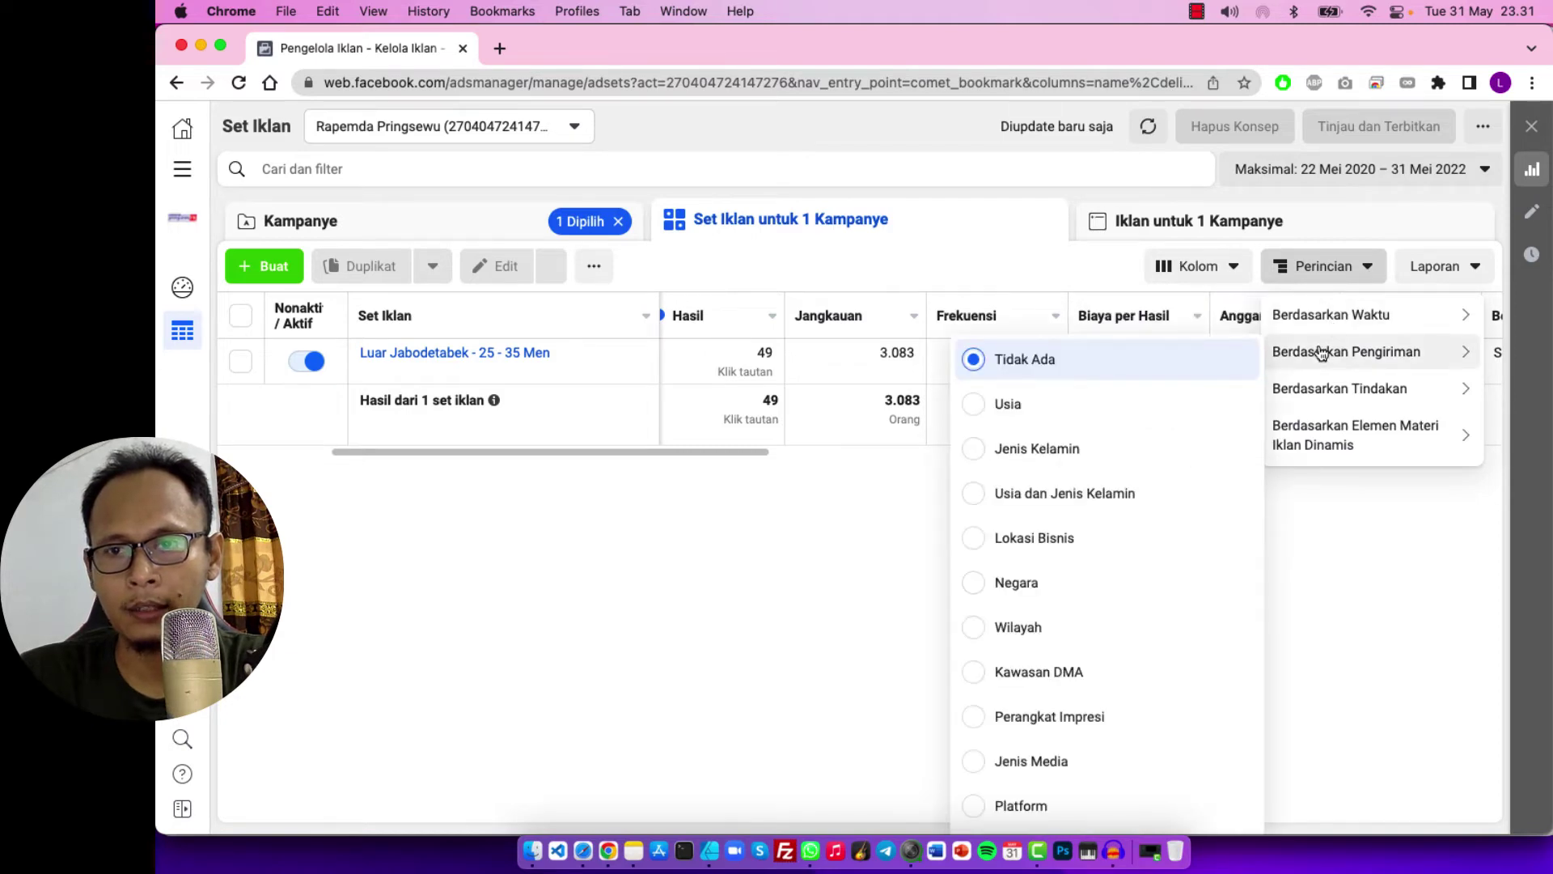
mouse_move(1294, 390)
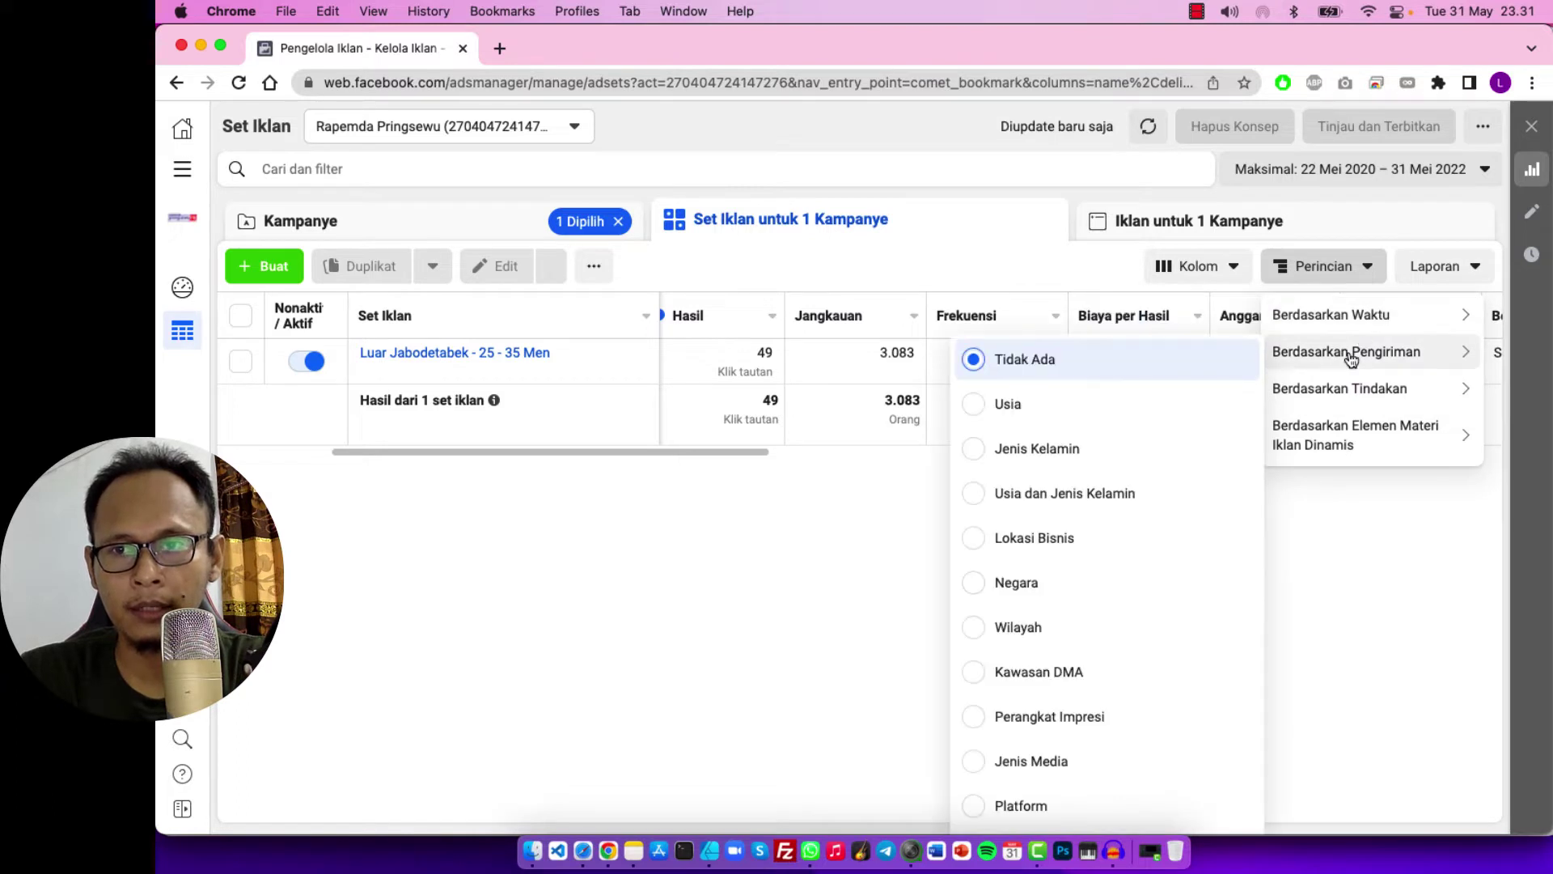
mouse_move(1345, 391)
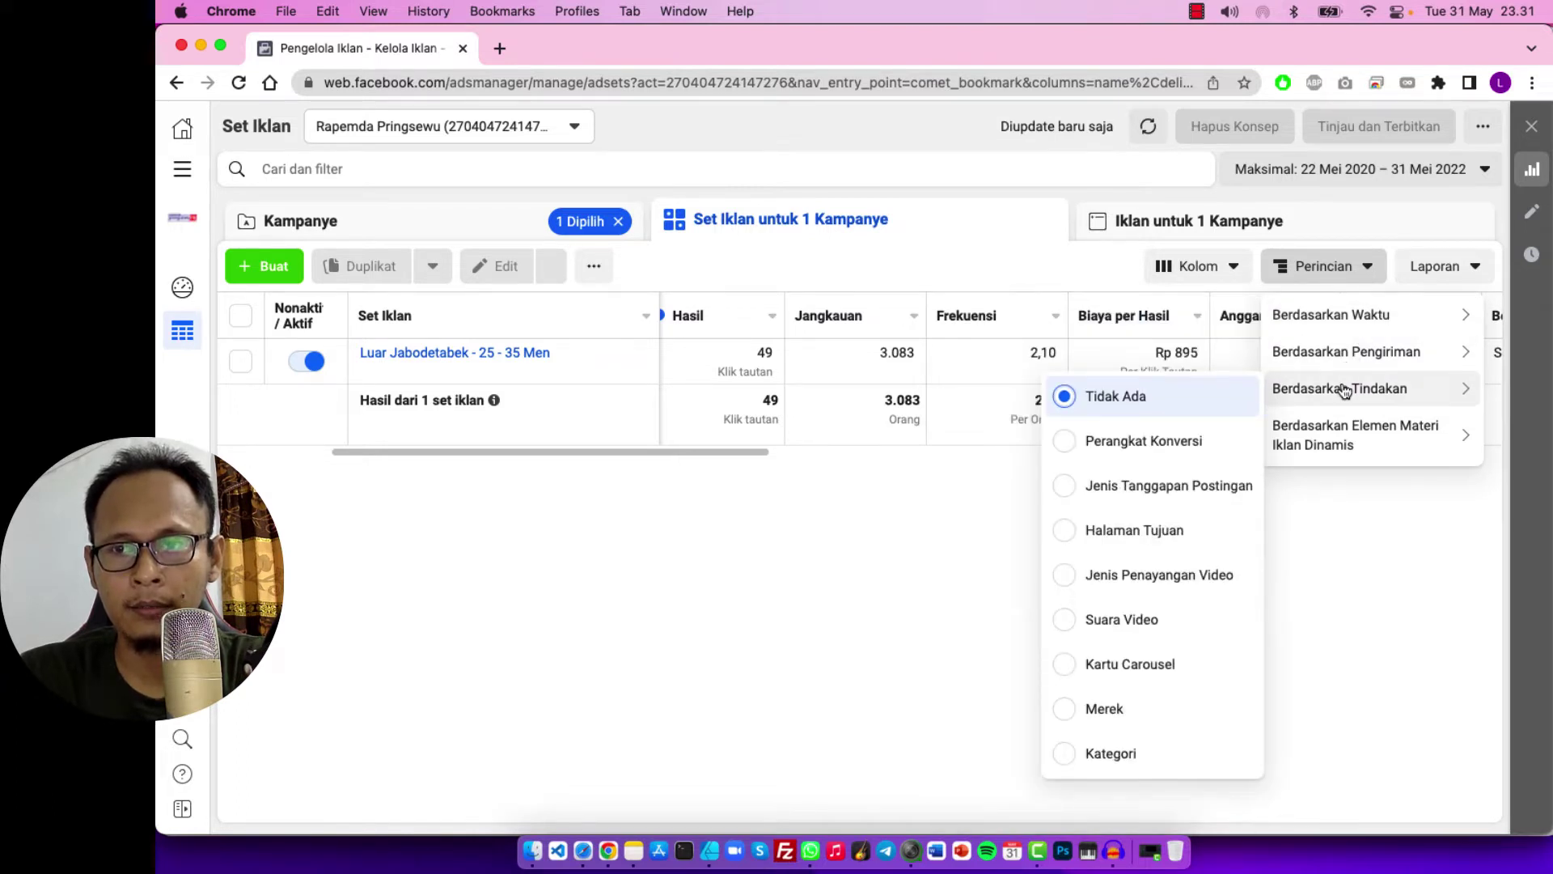
mouse_move(1329, 431)
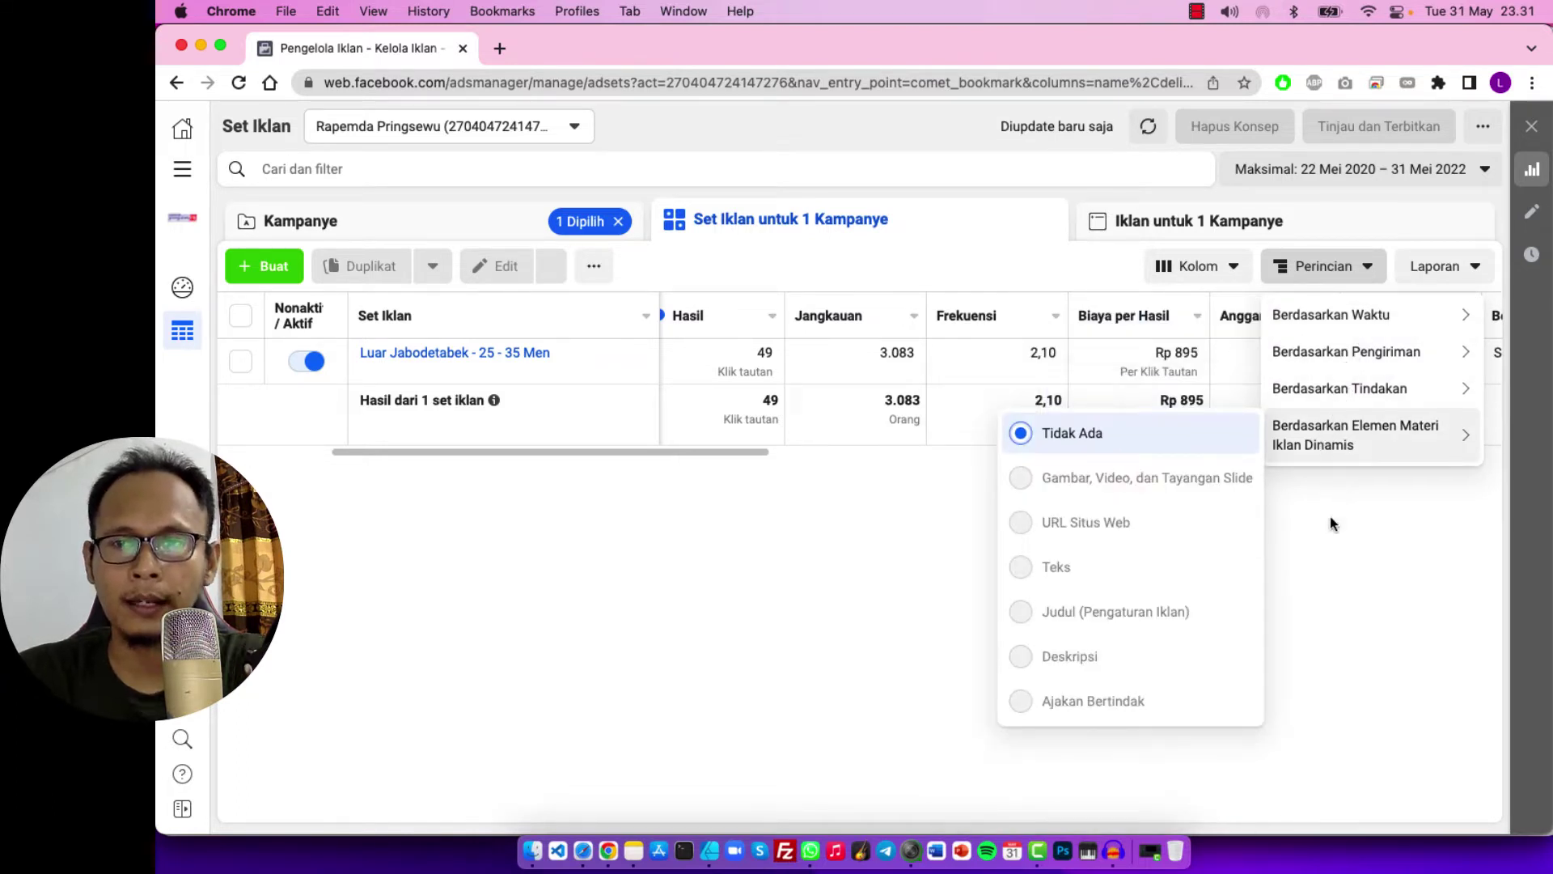
mouse_move(1405, 348)
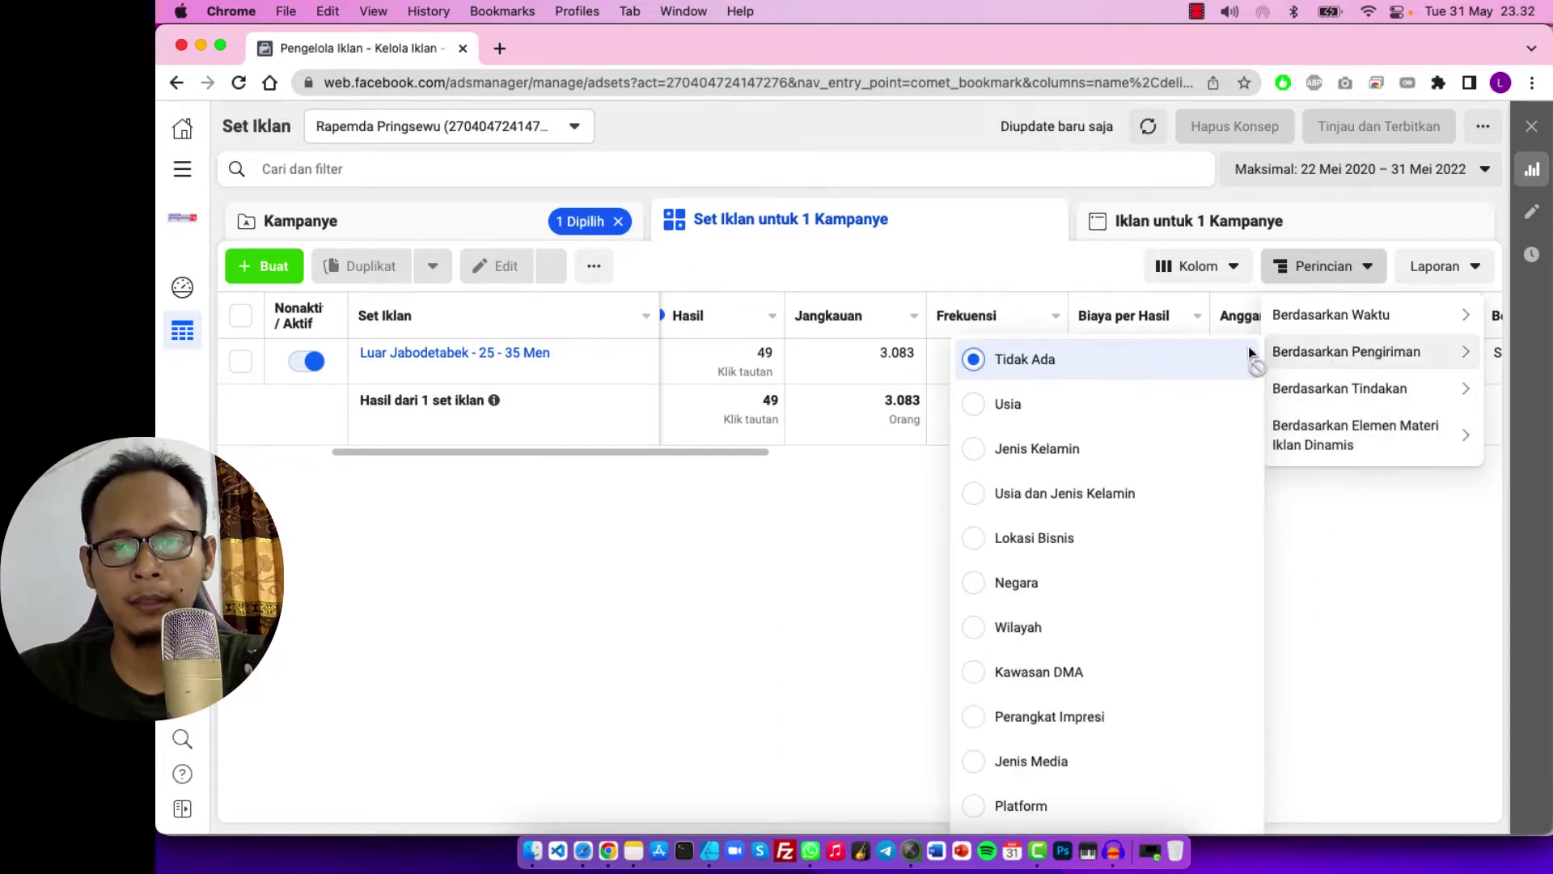
click(614, 561)
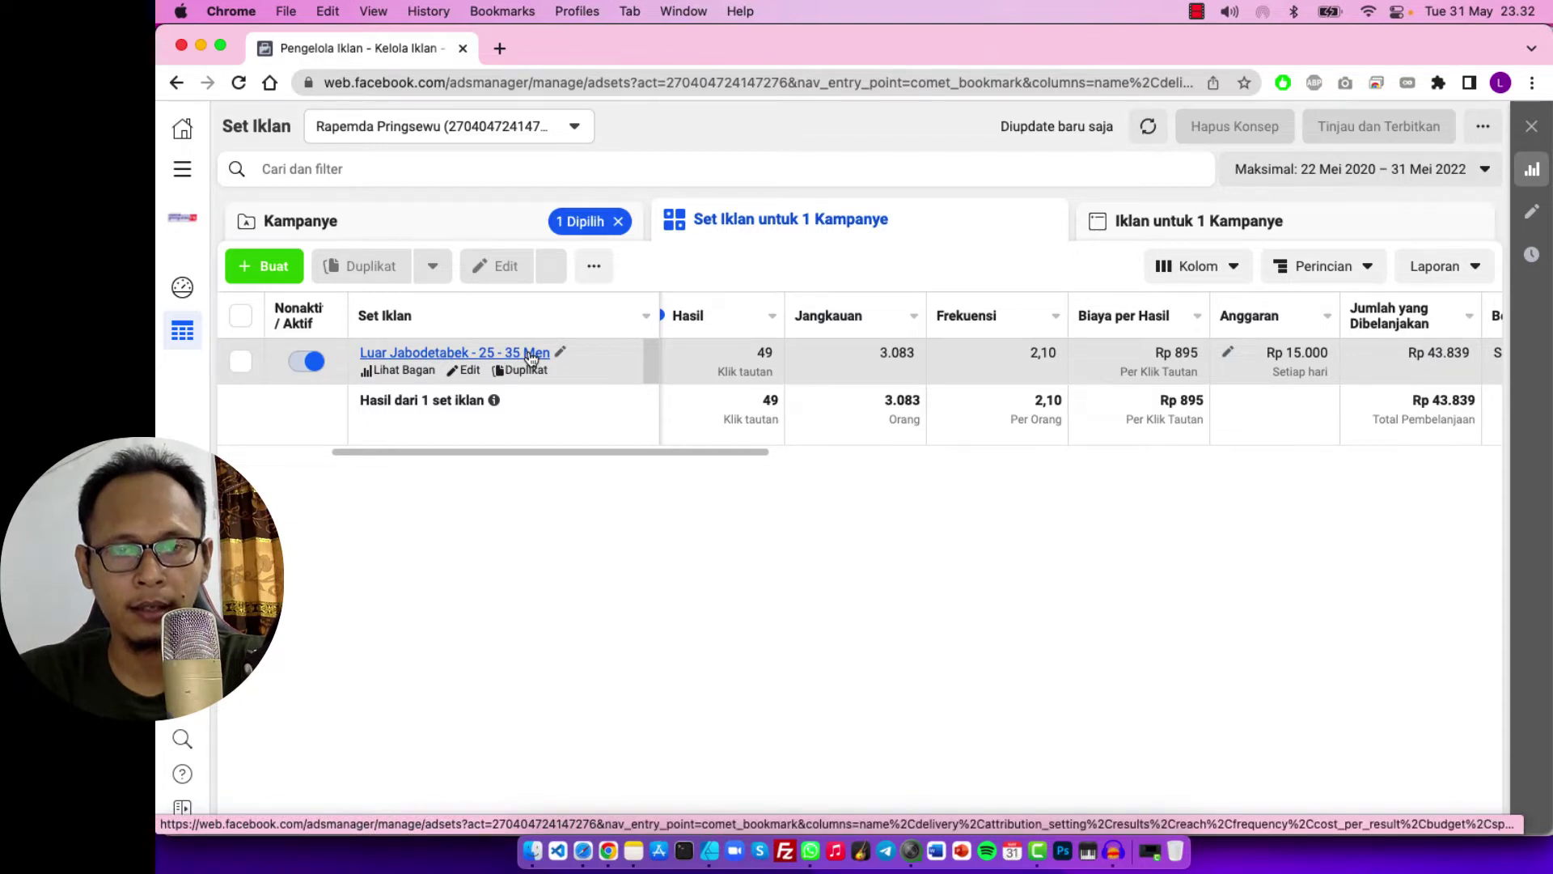
- Break down the ad set's results by age (Usia) under the delivery breakdowns and select the ad set "Luar Jabodetabek - 25 - 35 Men"
click(1366, 275)
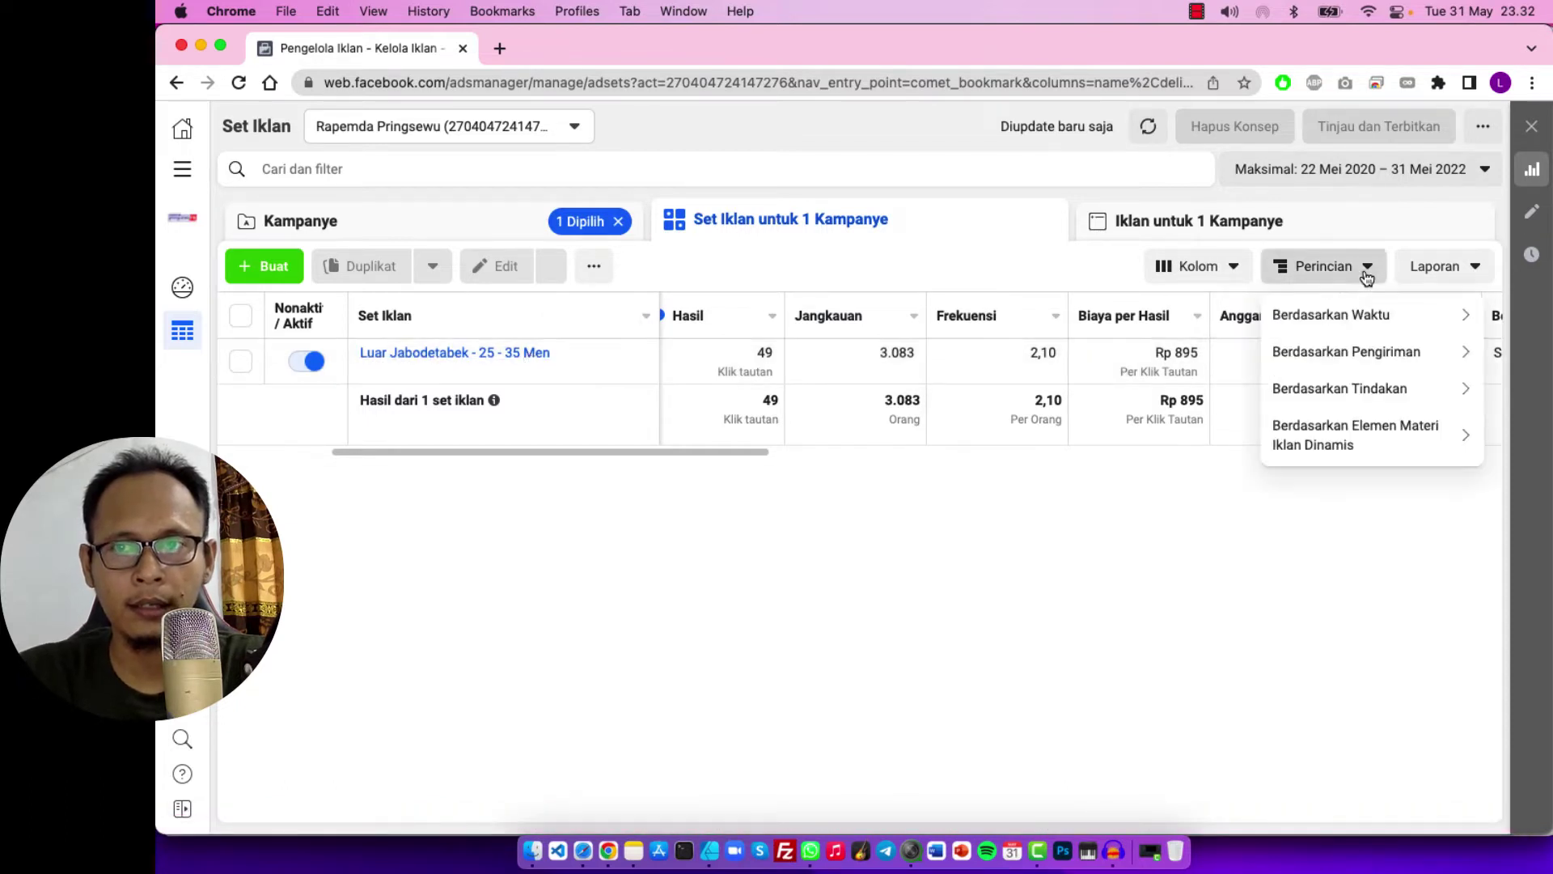
mouse_move(1305, 357)
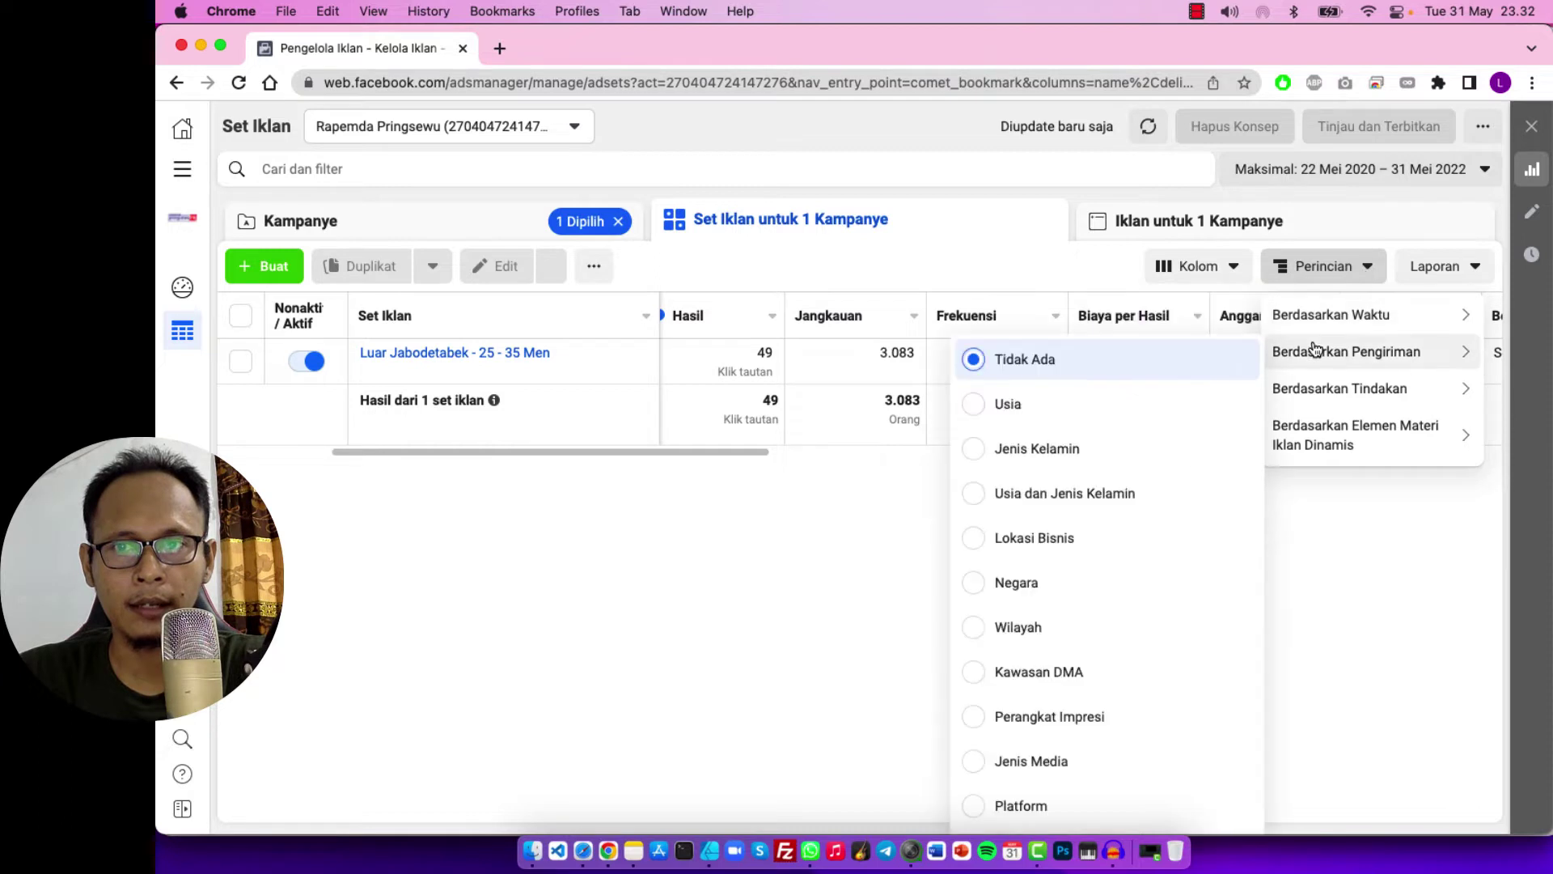
click(976, 410)
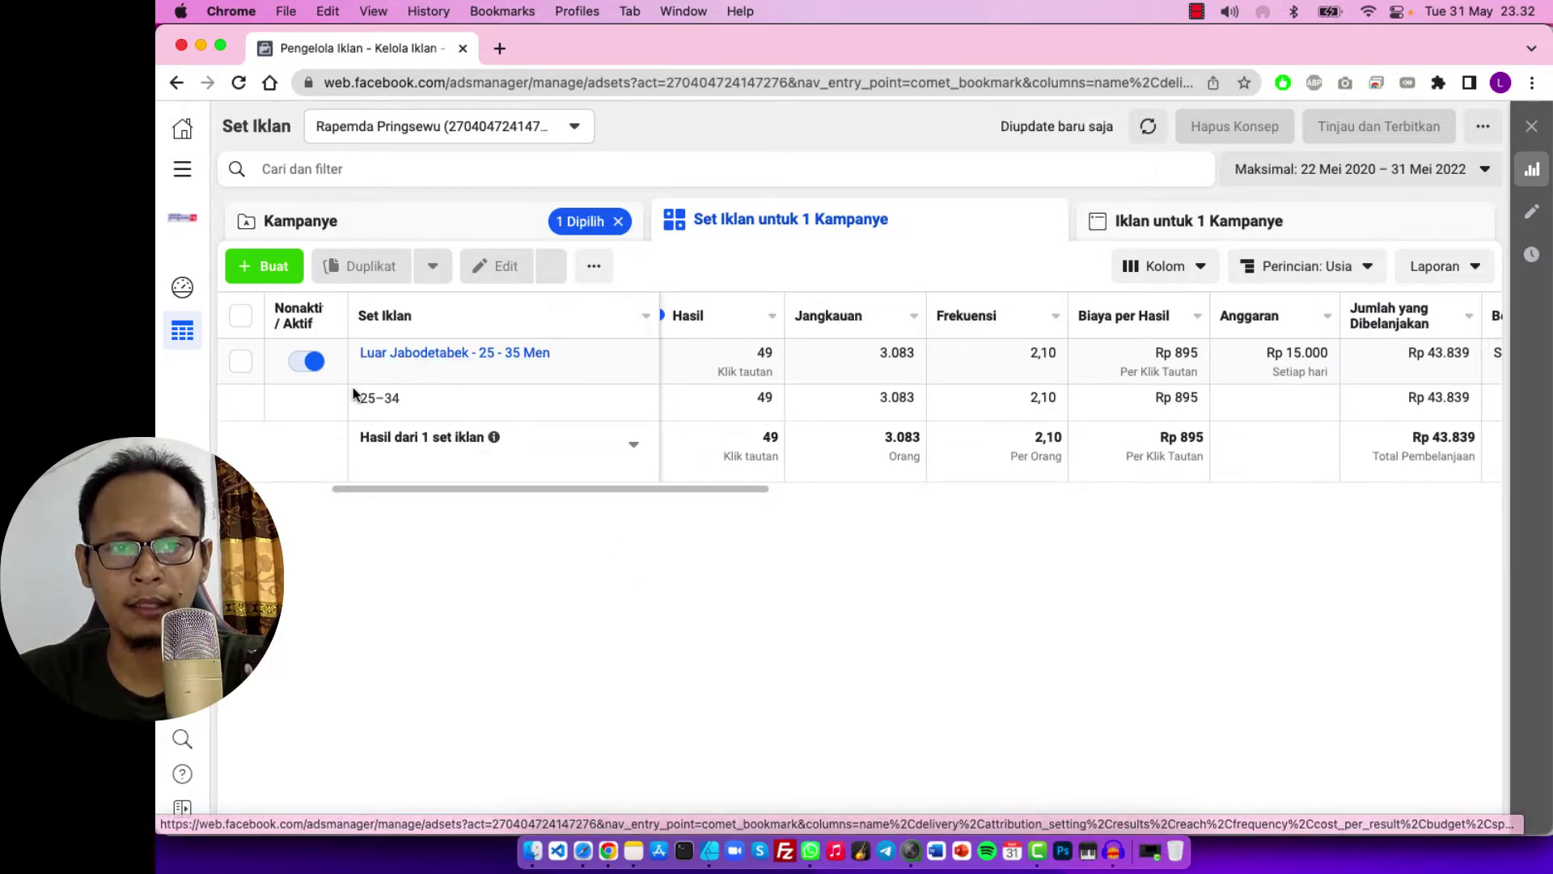
drag(358, 398, 409, 406)
click(419, 406)
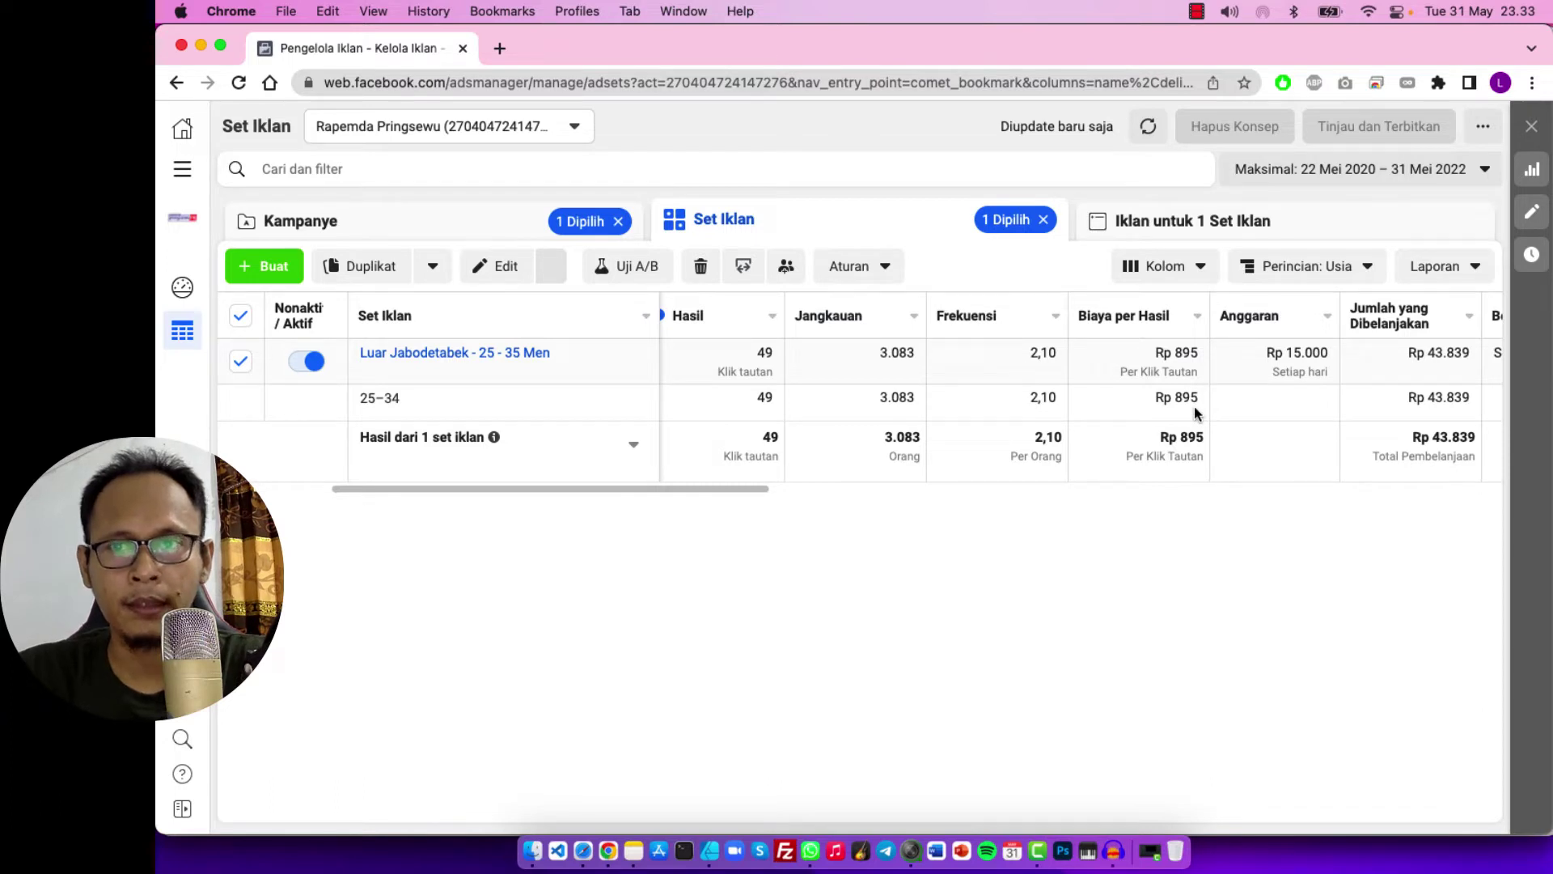
- Break down the ad set's results by gender (Jenis Kelamin) under the delivery breakdowns and review the resulting rows
click(1362, 272)
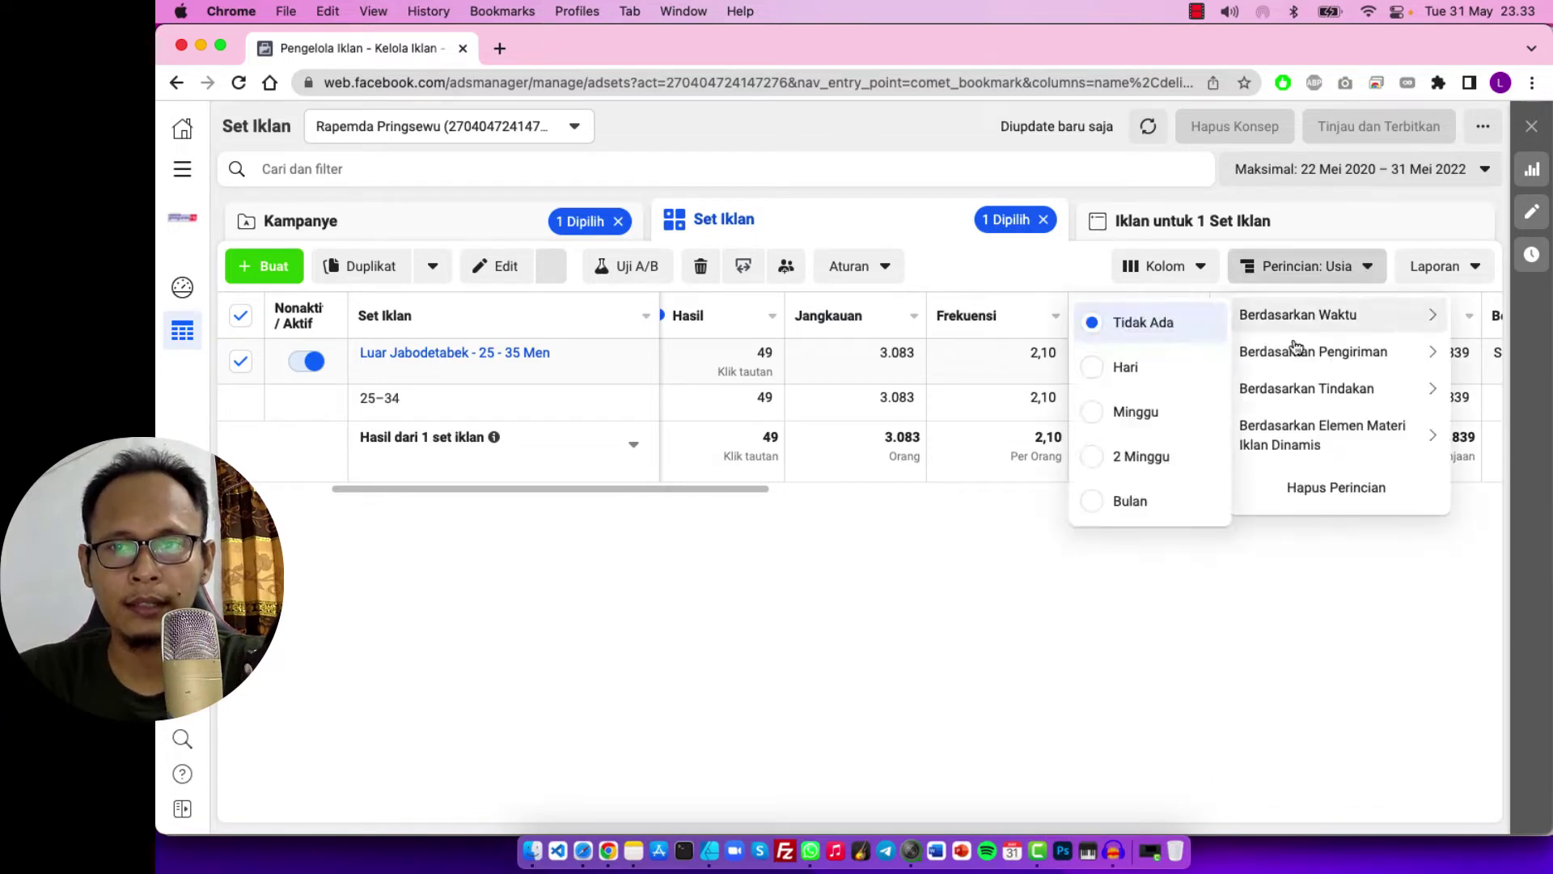
mouse_move(1294, 351)
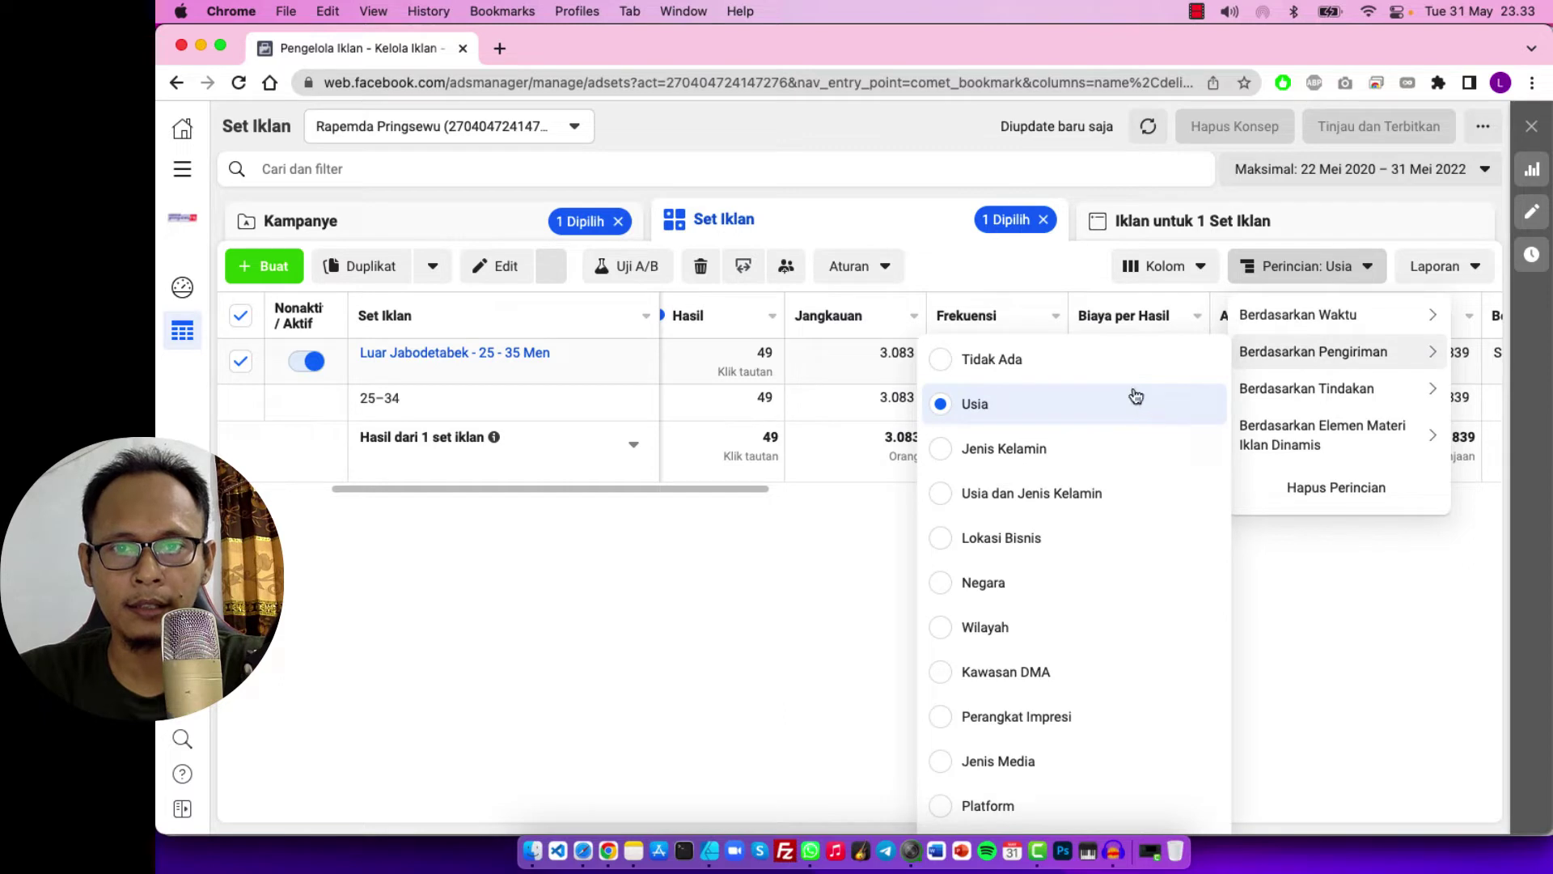
click(941, 451)
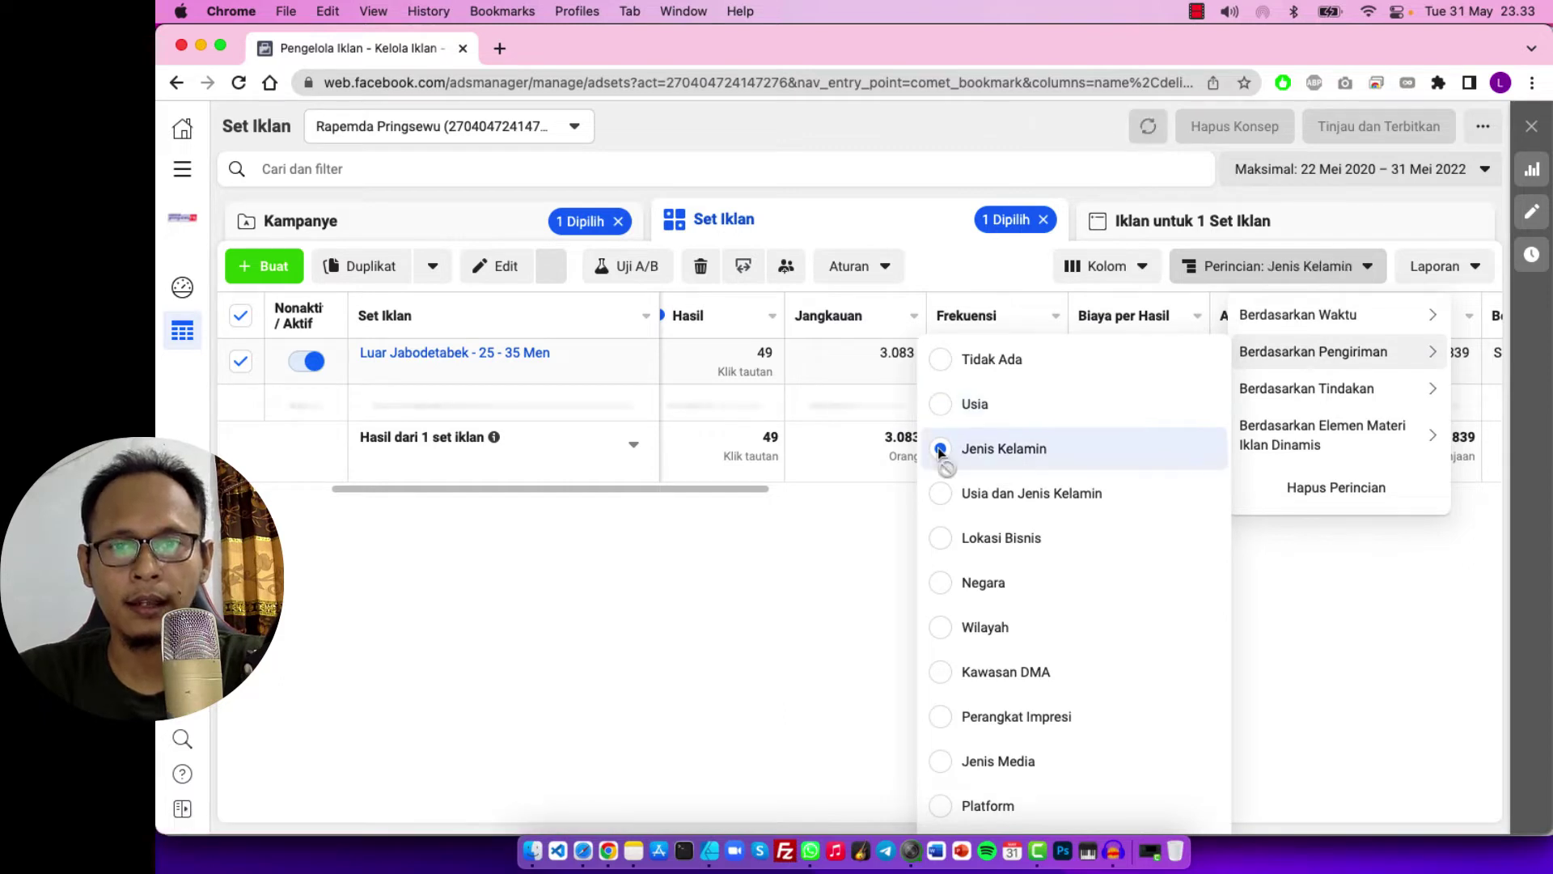
click(730, 581)
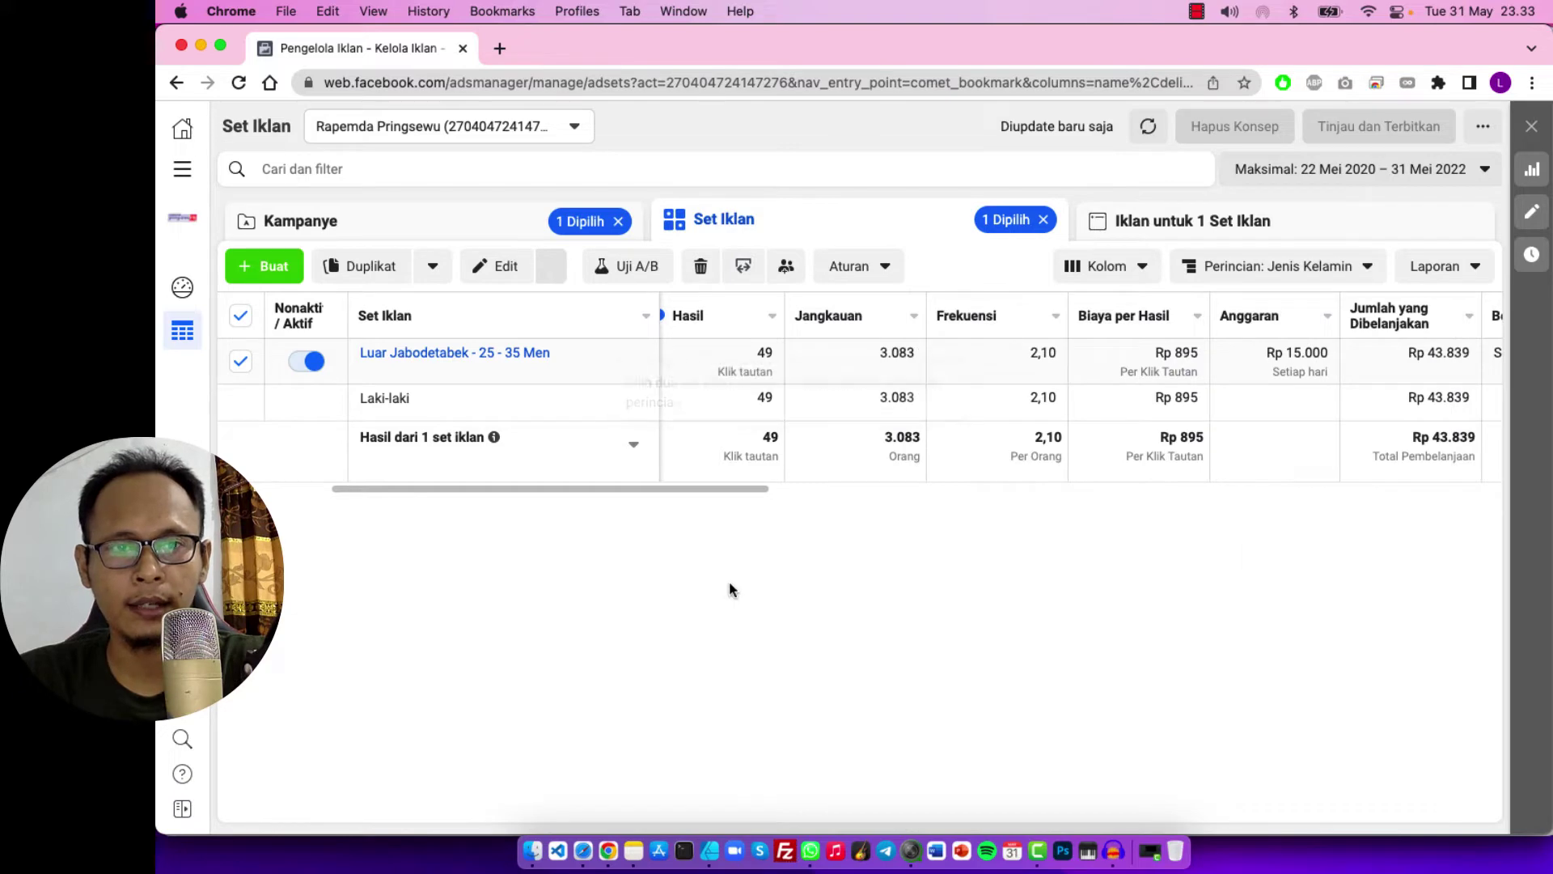
mouse_move(571, 365)
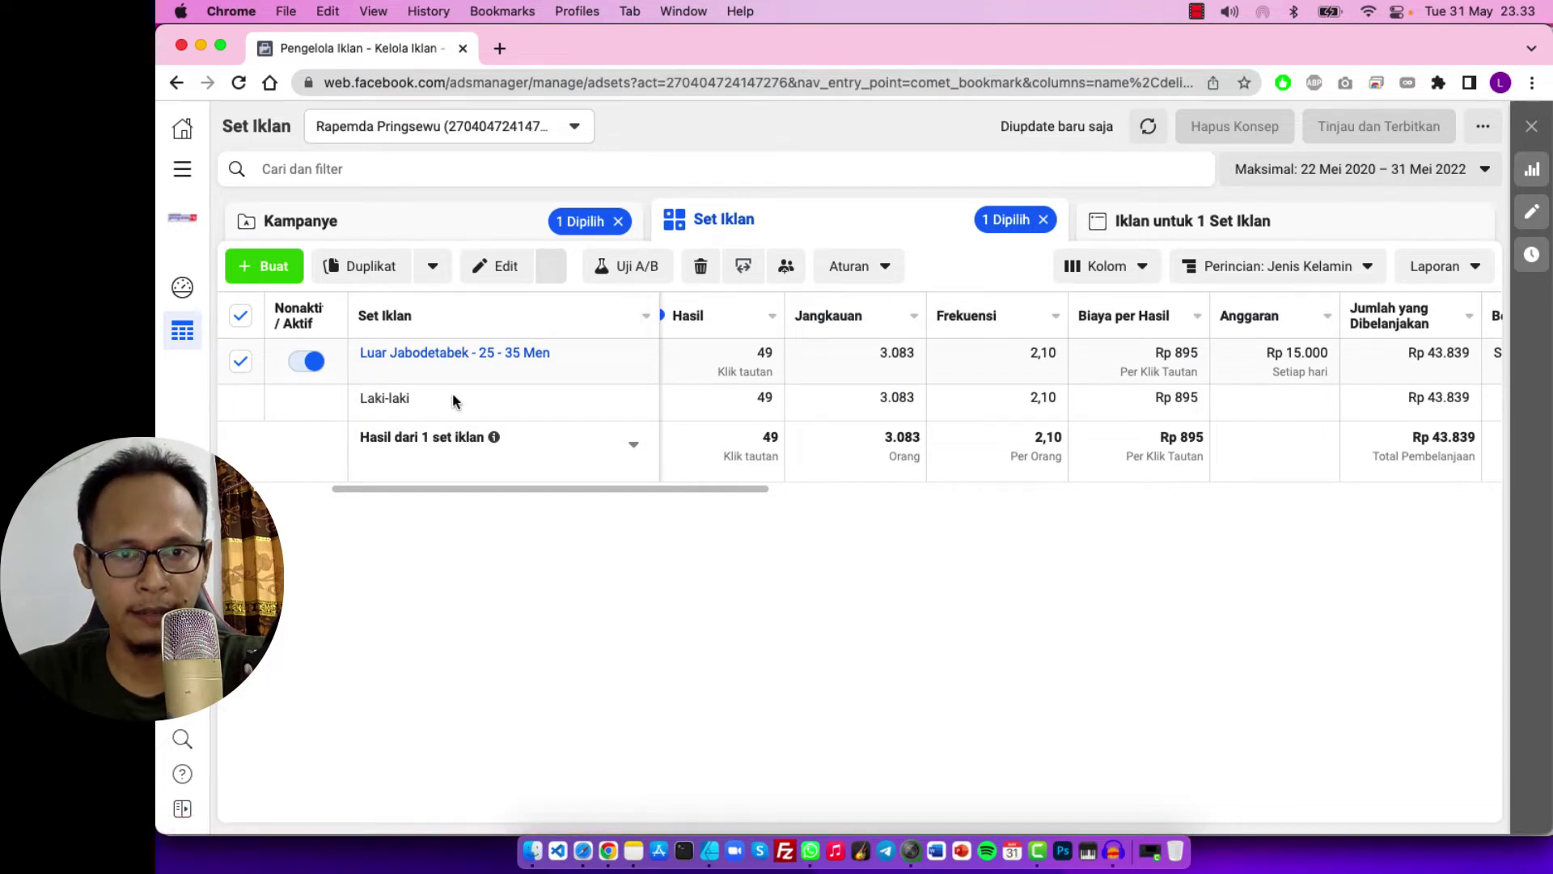
mouse_move(538, 387)
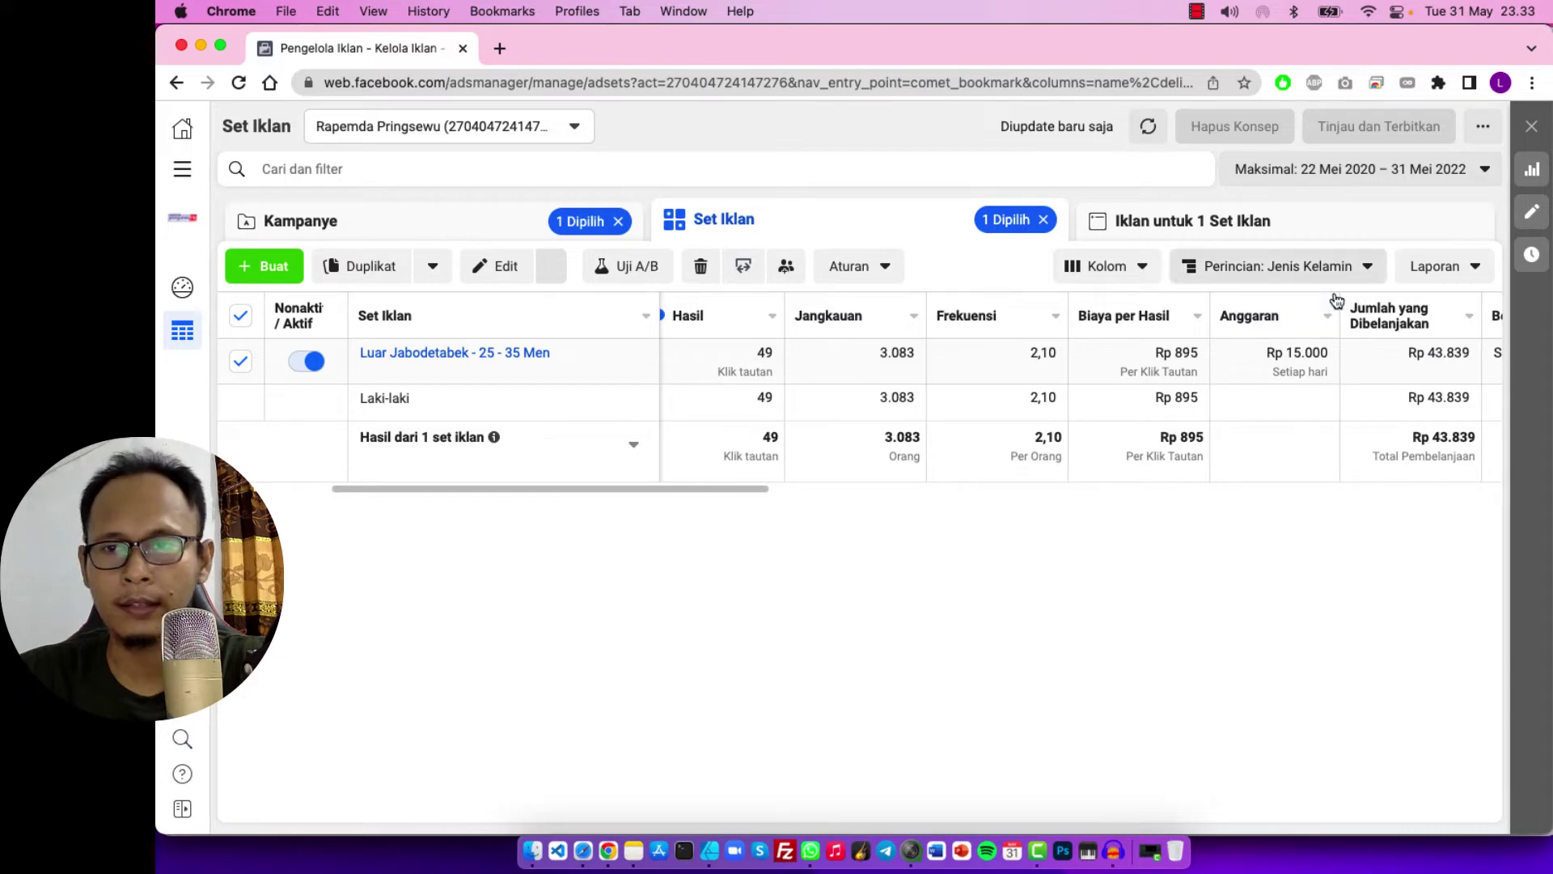
- Switch the delivery breakdown to placement (Penempatan) and compare the ad set's results, reach and cost across placements
click(1366, 269)
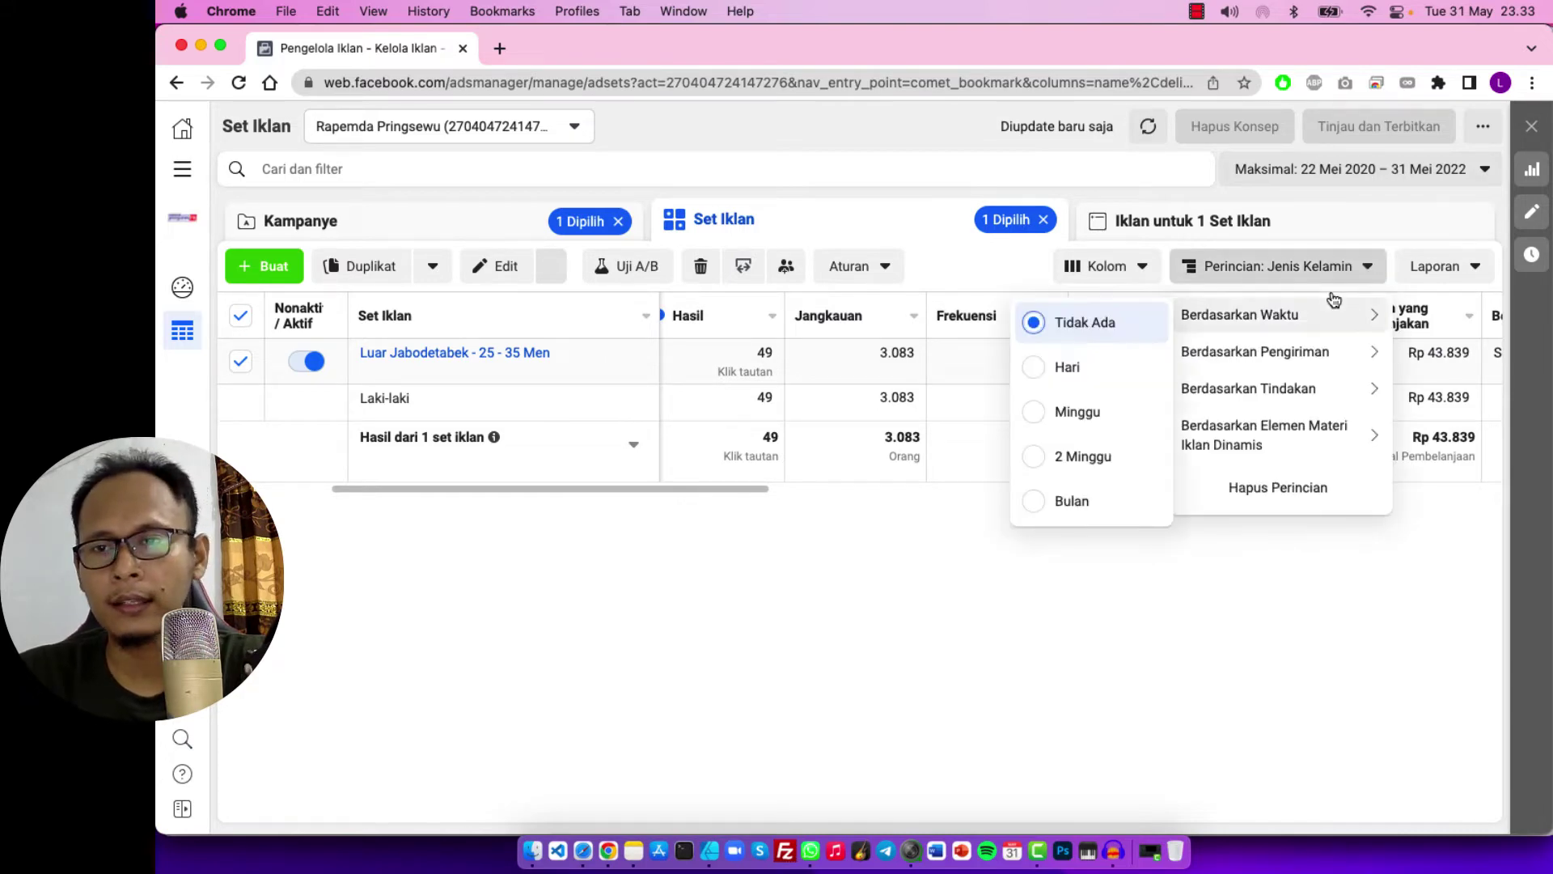
mouse_move(1221, 356)
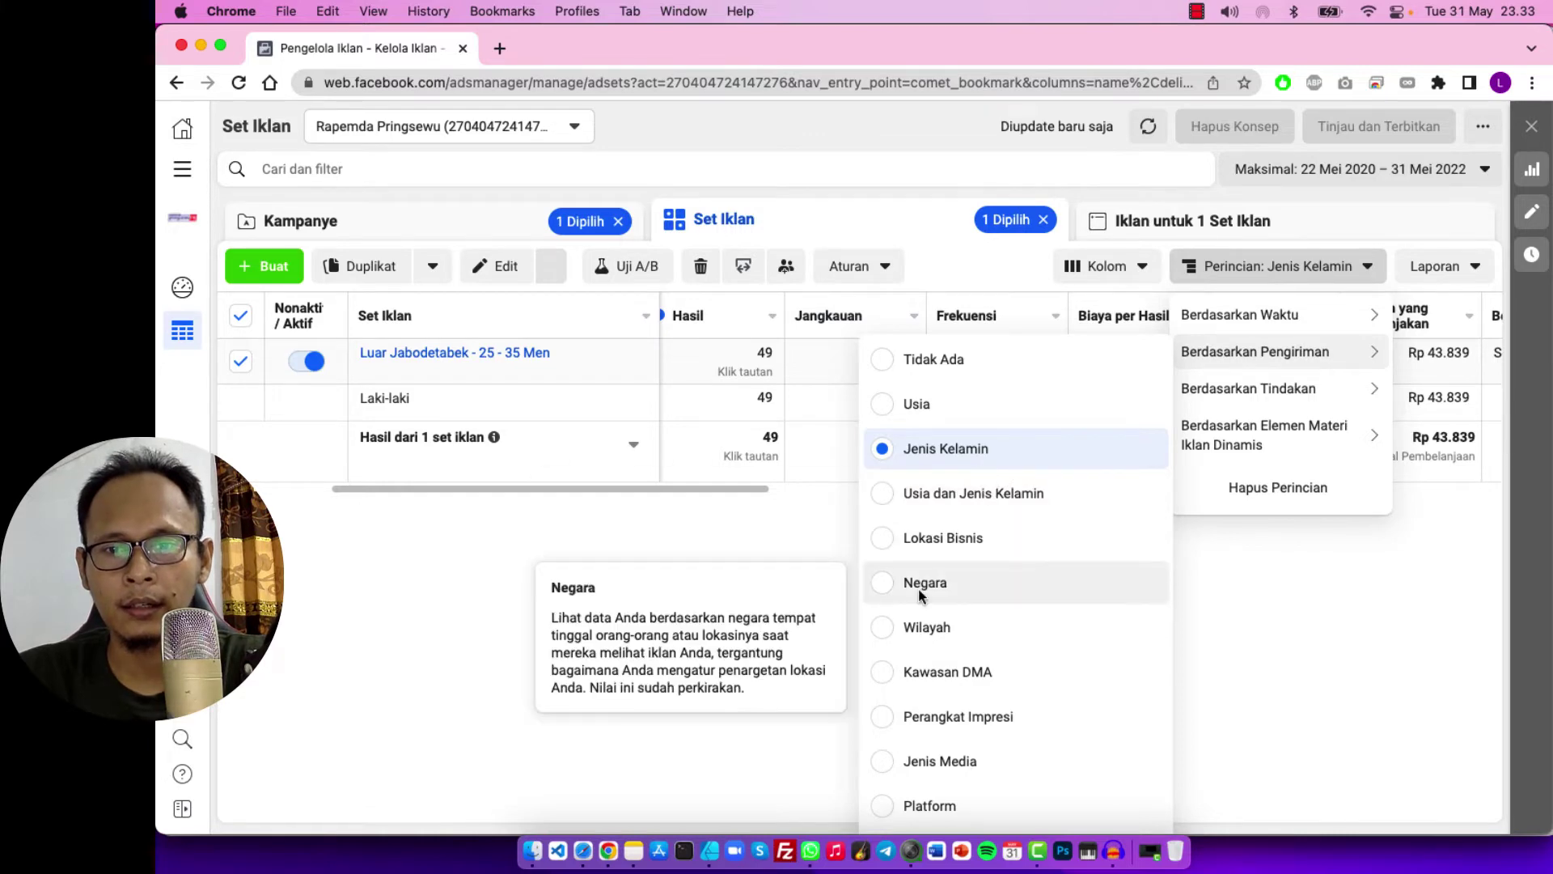
scroll(919, 623, down, 3)
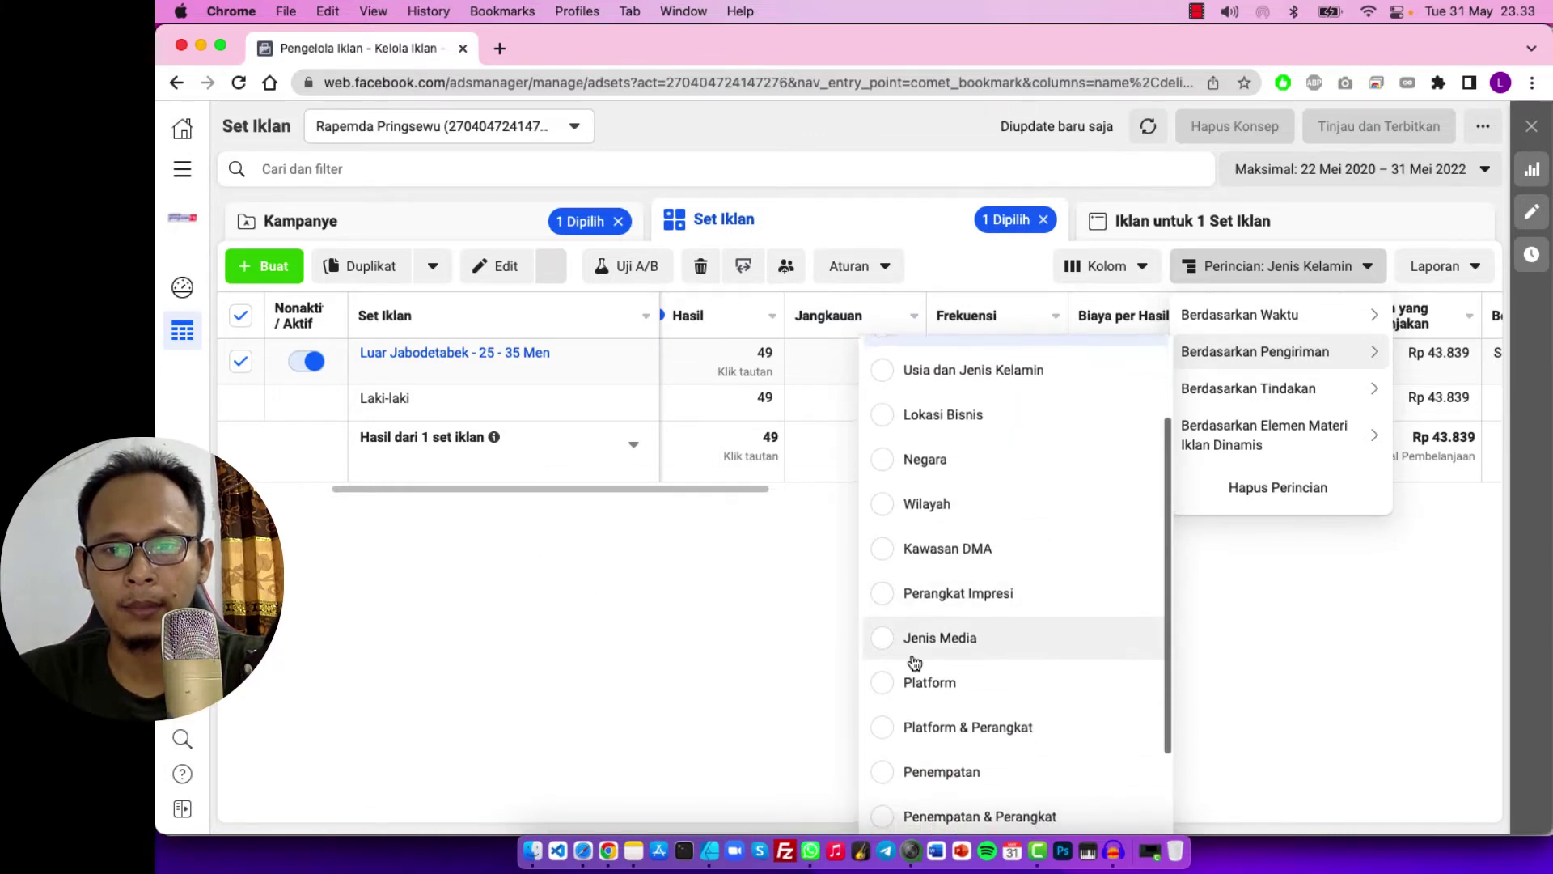
scroll(898, 668, down, 3)
click(885, 680)
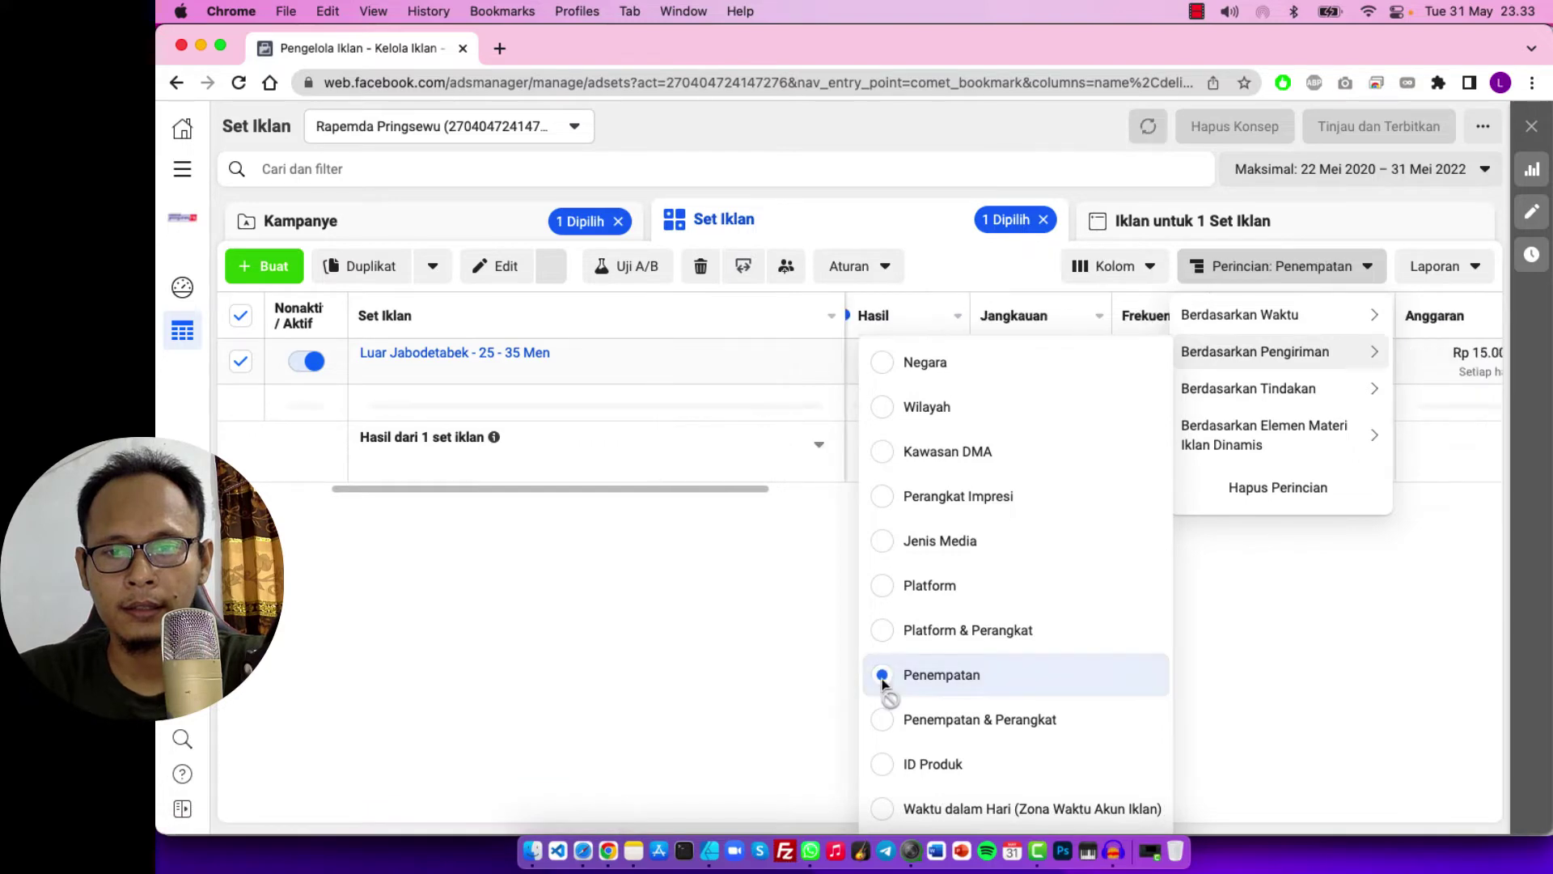
click(743, 658)
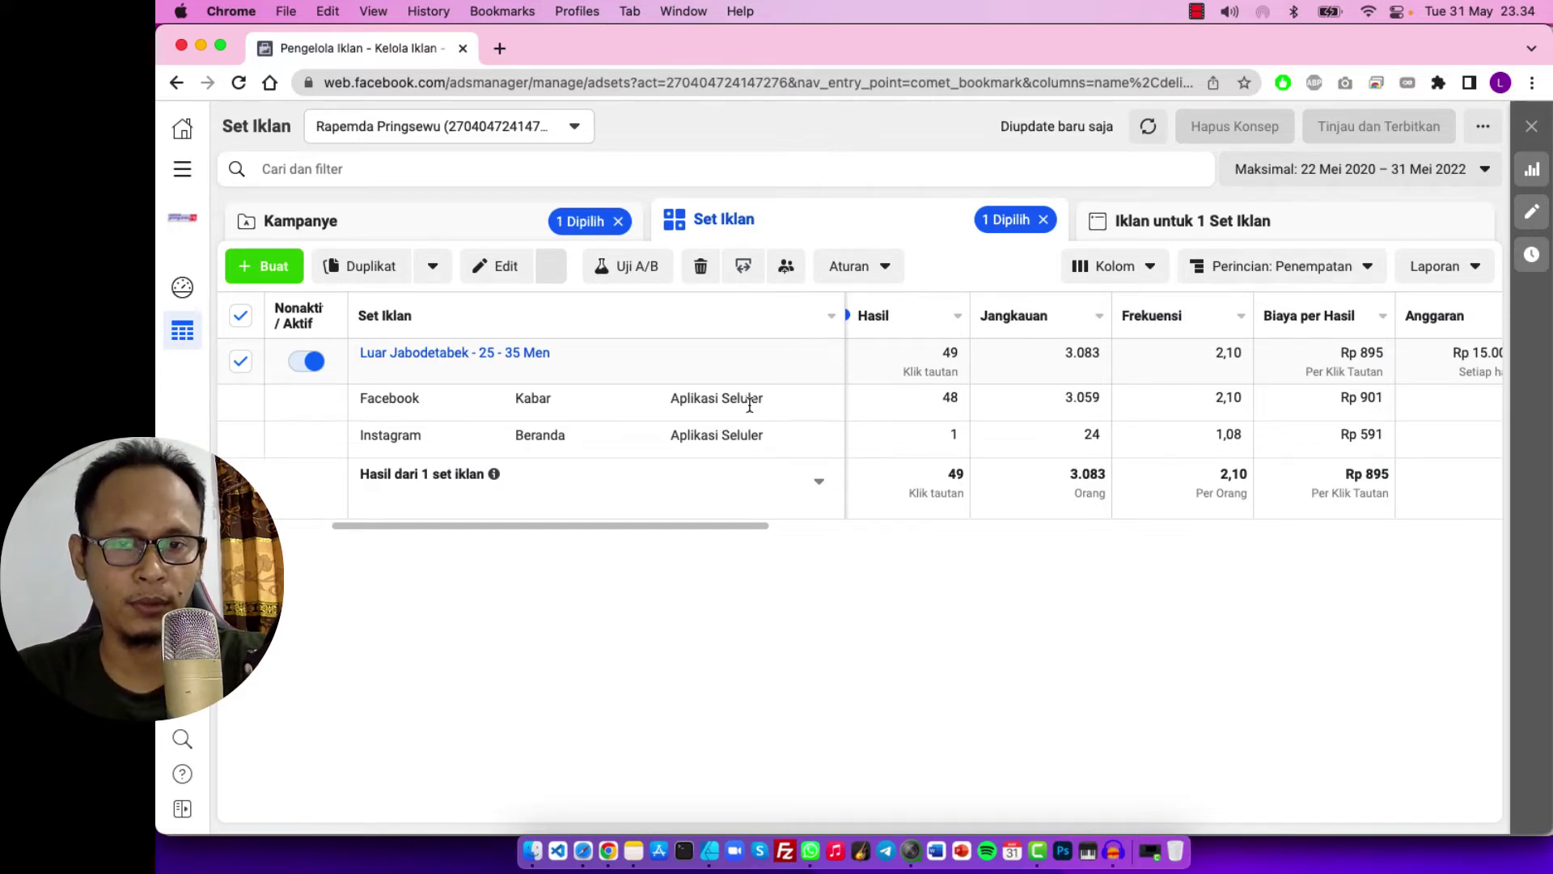
- Change the delivery breakdown to Platform & Perangkat and review the ad set's results, reach and cost for each platform and device
click(1333, 271)
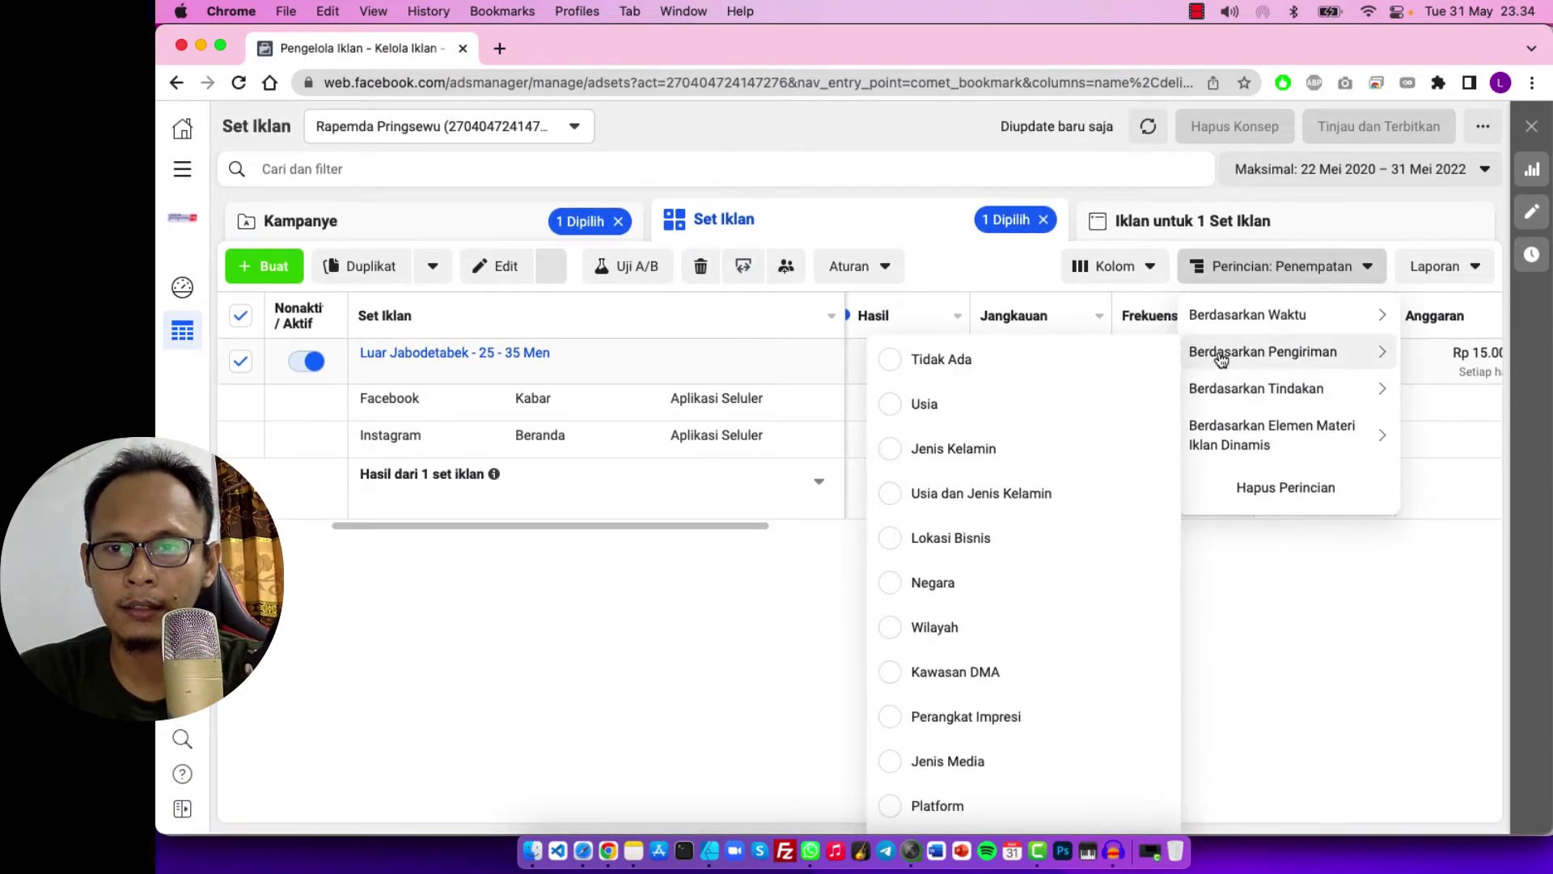
scroll(1006, 582, down, 2)
scroll(1004, 582, down, 2)
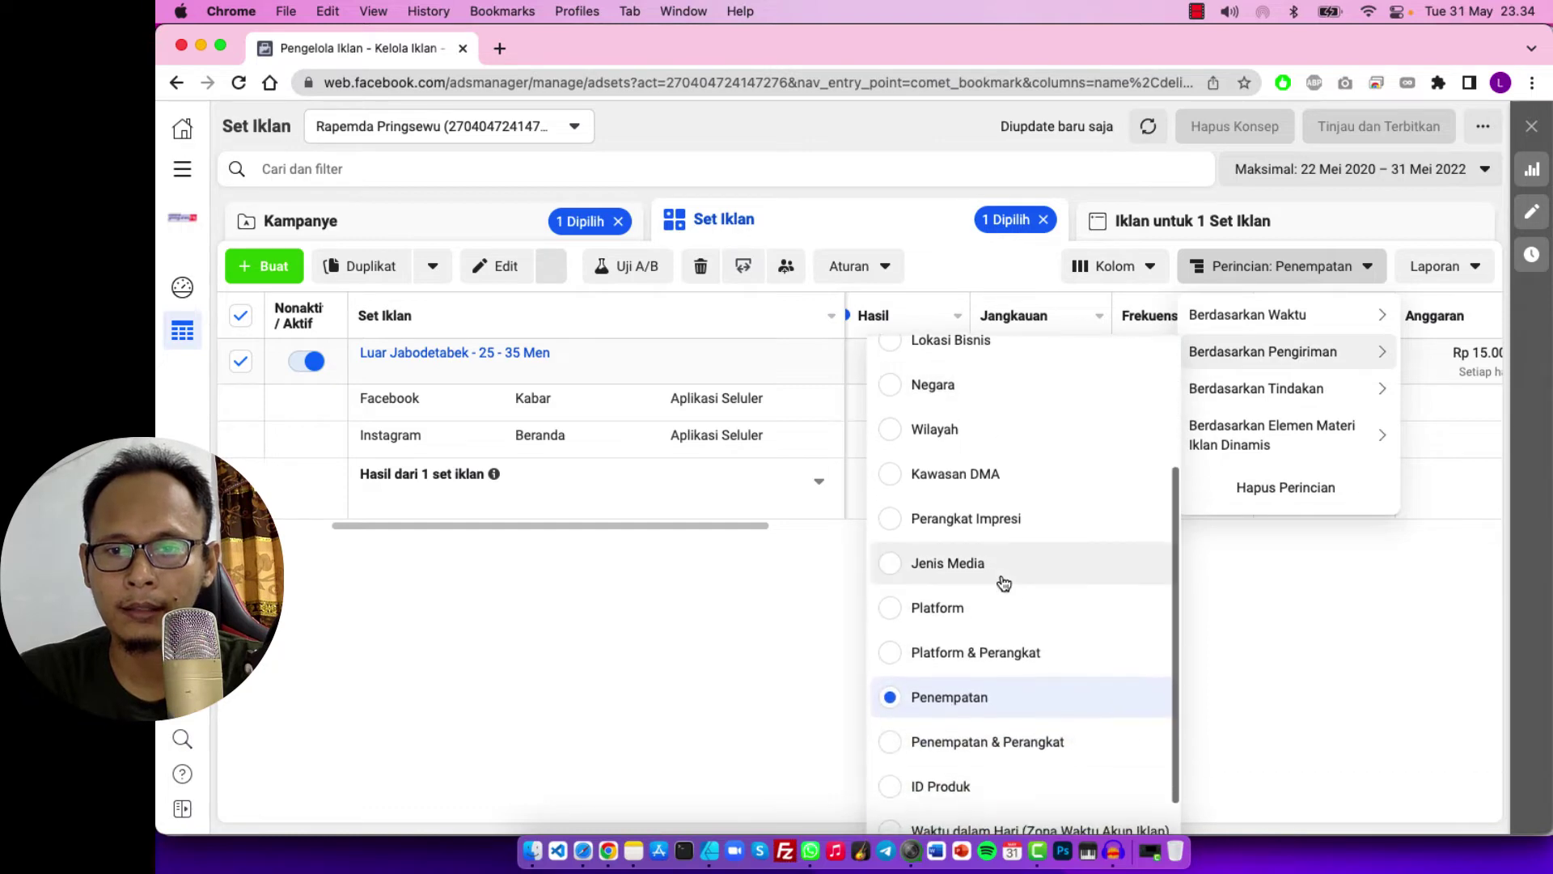
mouse_move(1003, 582)
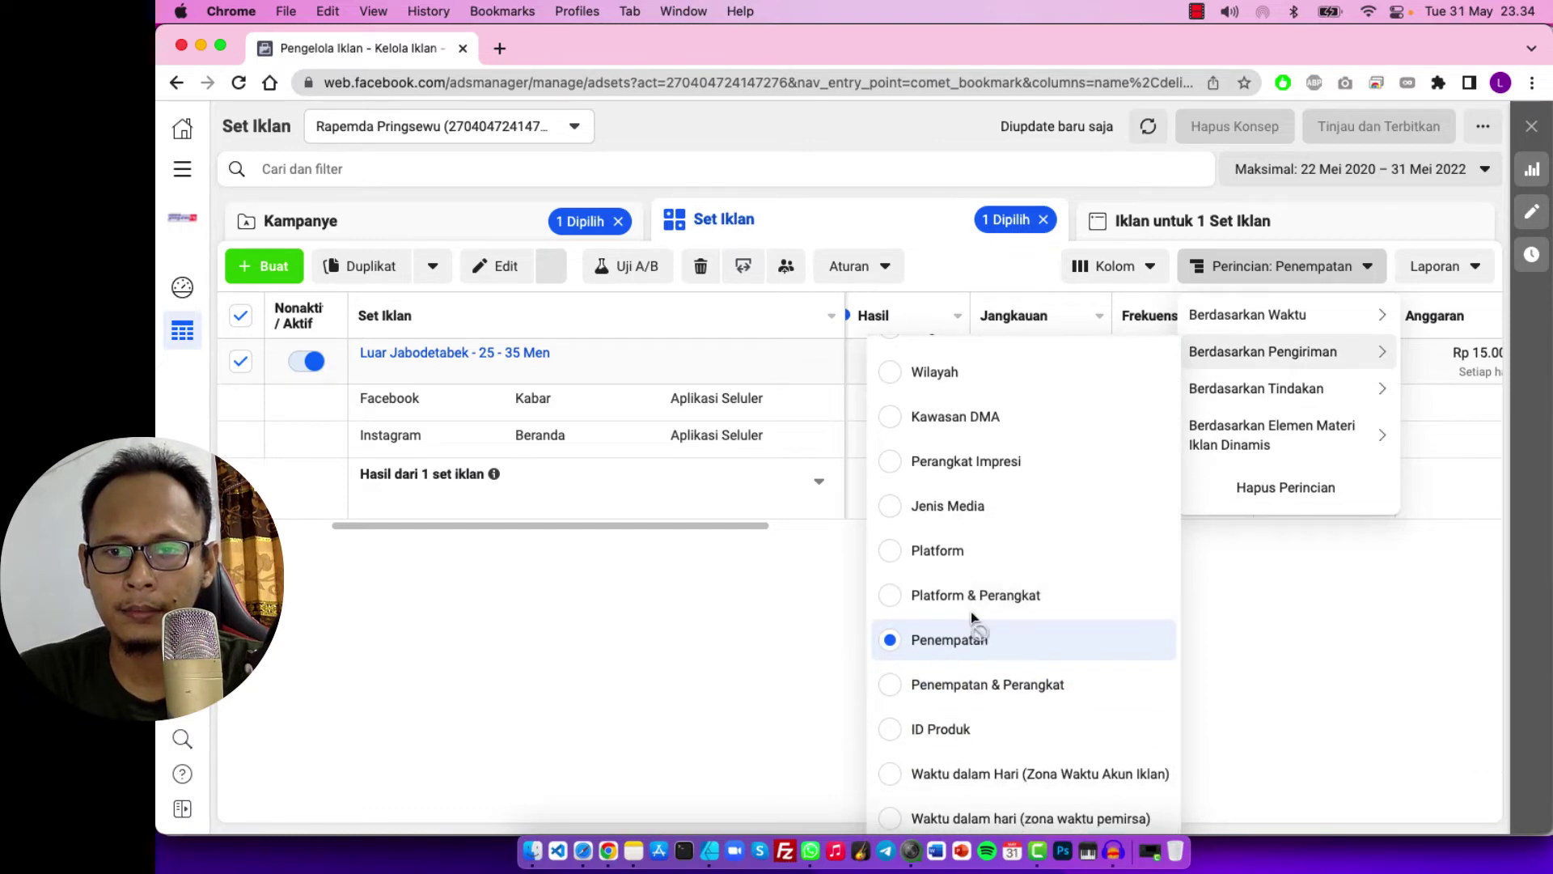
click(1004, 605)
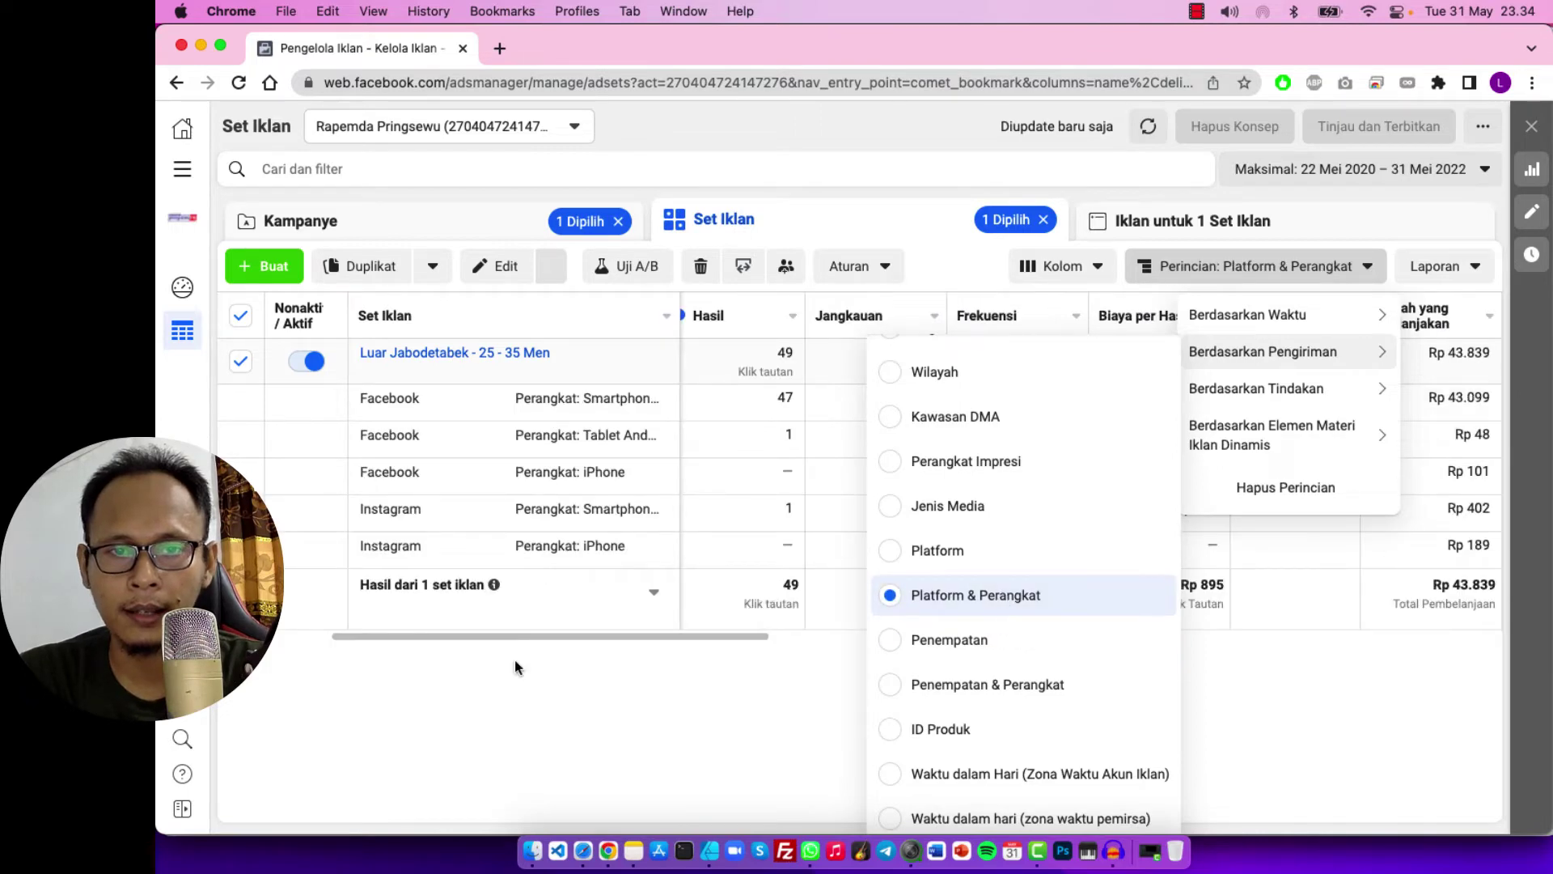
click(469, 705)
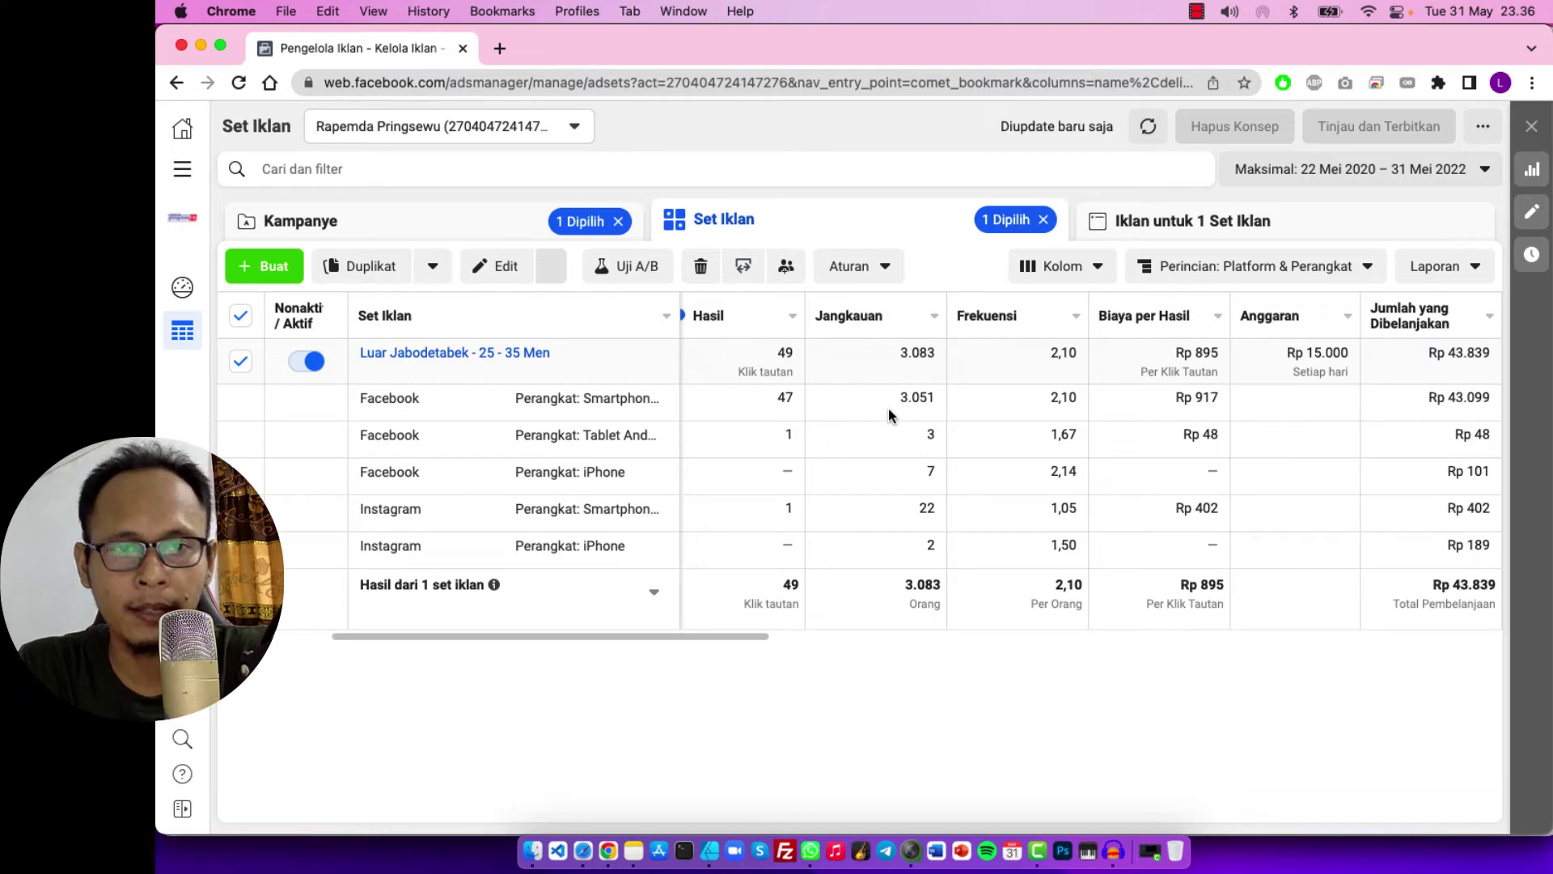
mouse_move(506, 372)
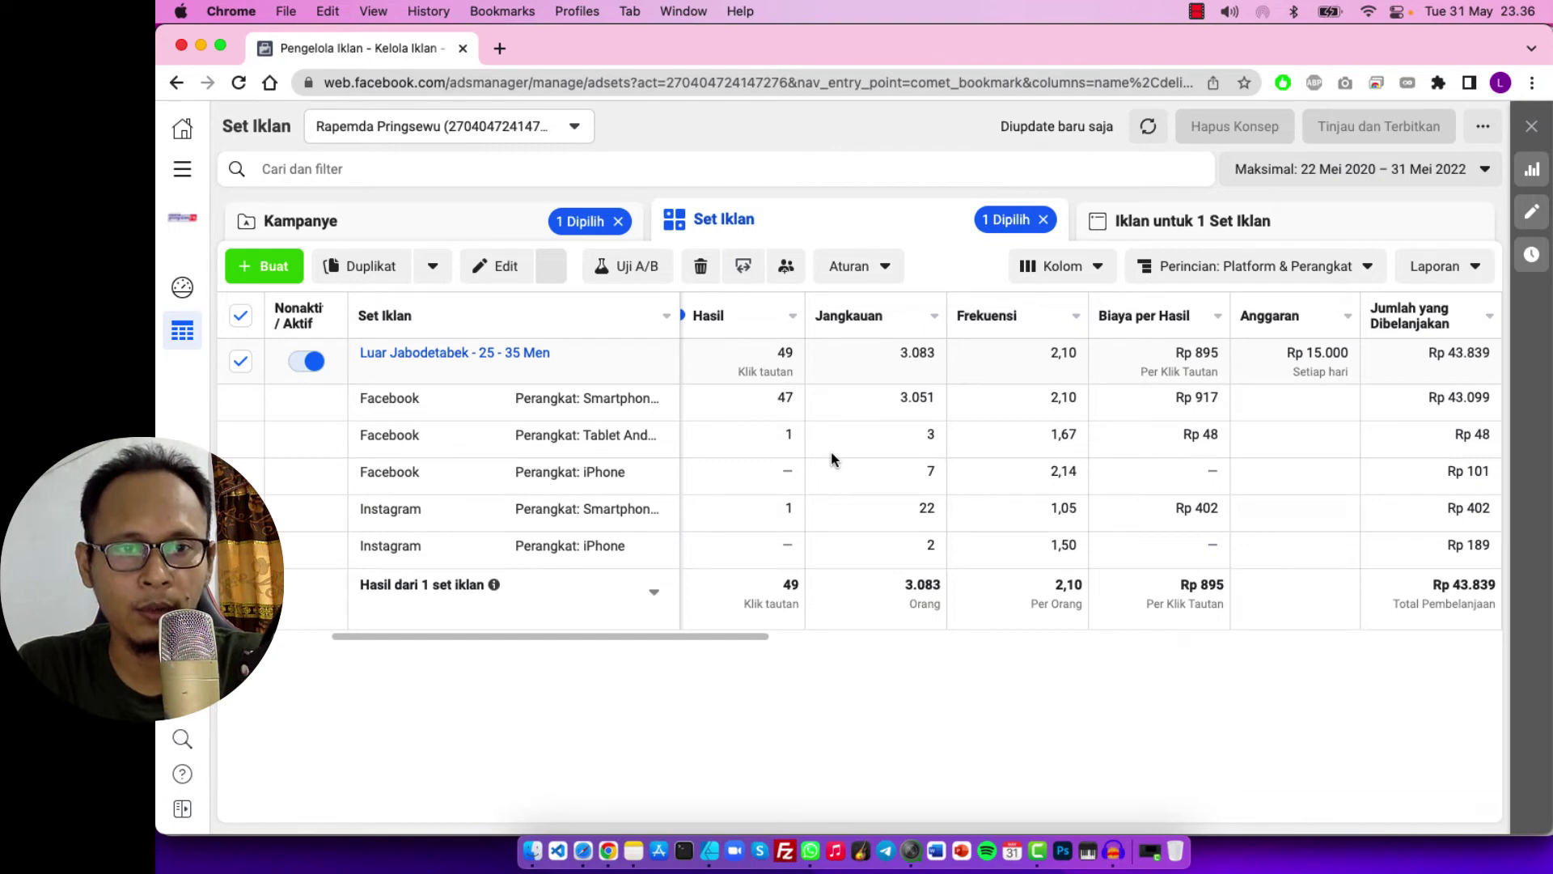
mouse_move(572, 378)
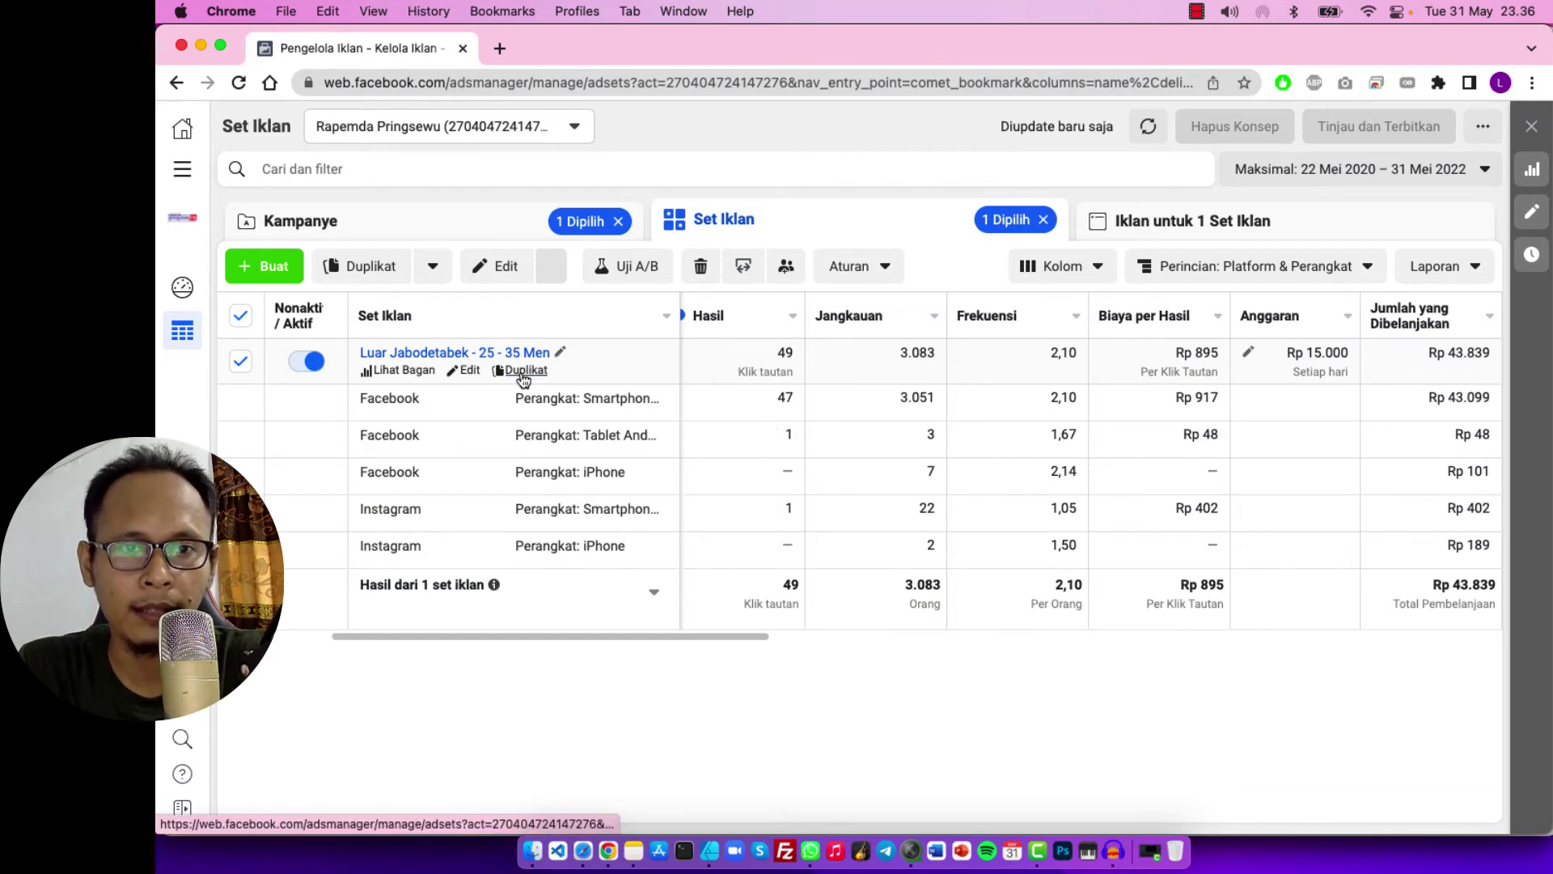